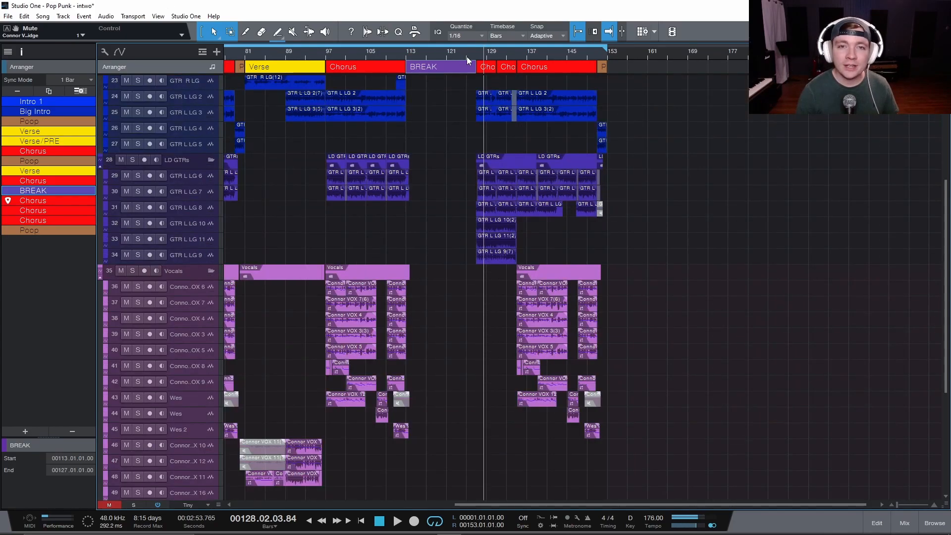
- Play the song from the end of the BREAK section into the choruses, and stop playback
click(466, 53)
scroll(567, 266, down, 1)
key(space)
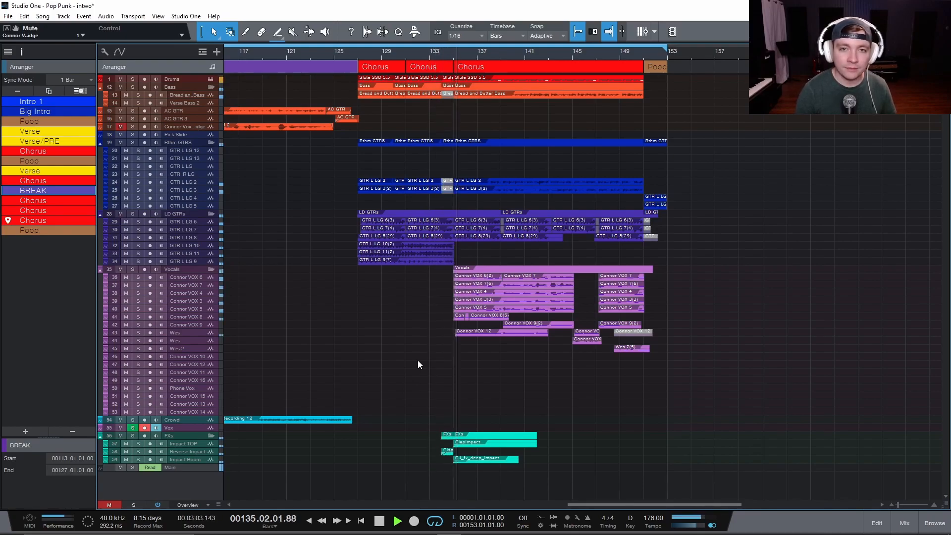
ctrl+scroll(355, 98, up, 2)
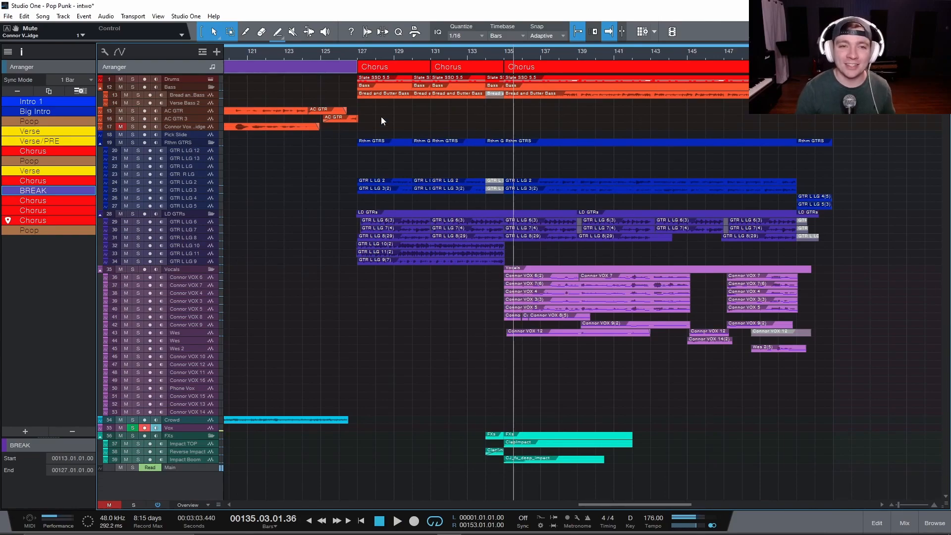
key(space)
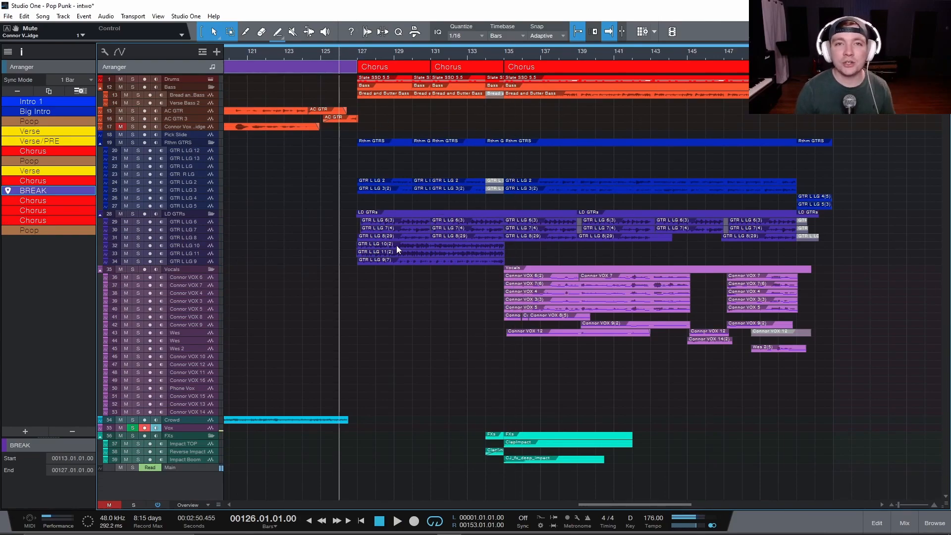
- Solo the Drums track, enlarge the tracks, and play the lead-in to the chorus at bar 127
click(183, 79)
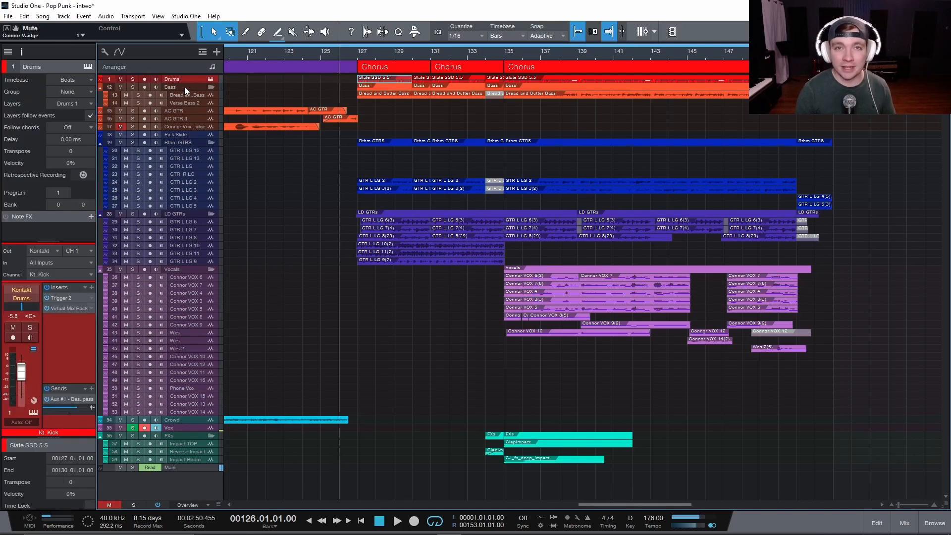
ctrl+scroll(452, 204, up, 2)
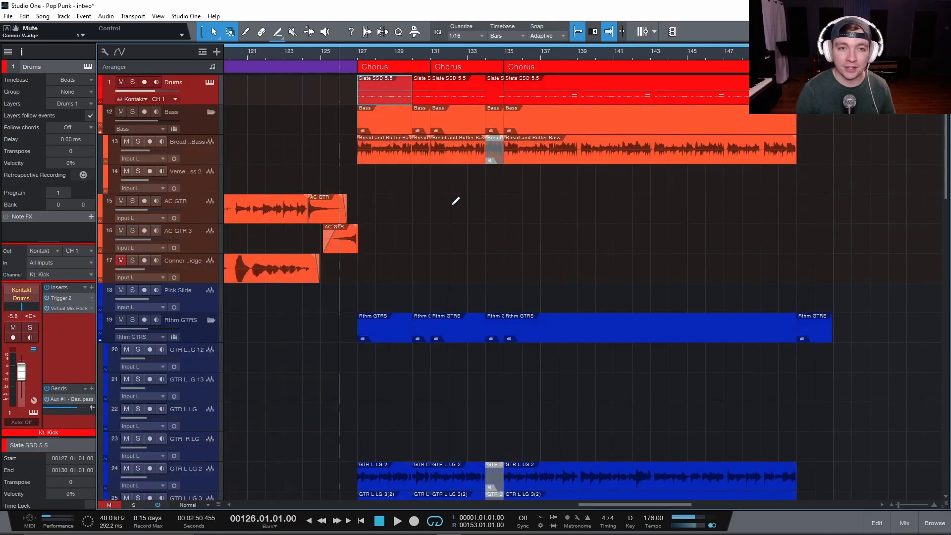
ctrl+scroll(452, 204, up, 1)
key(s)
key(space)
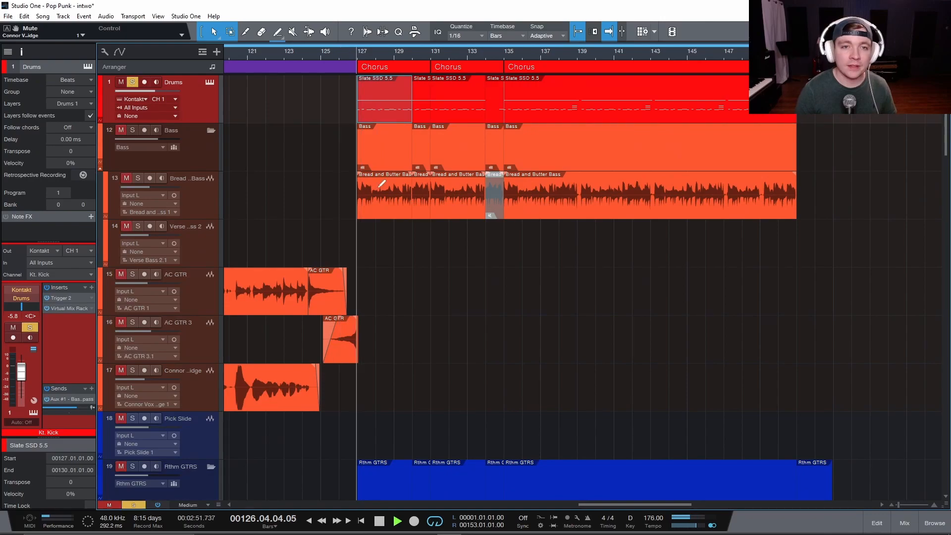
ctrl+shift+scroll(378, 150, up, 2)
key(space)
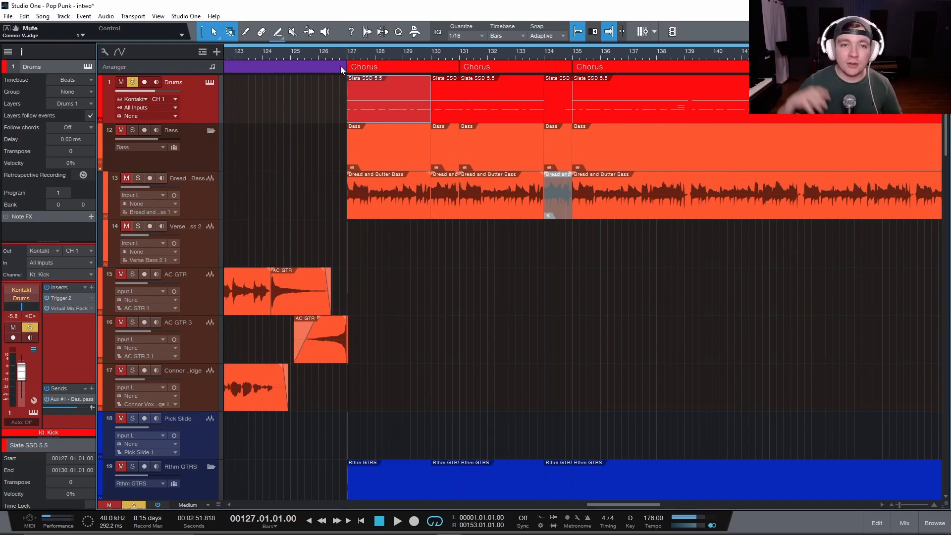
- Show the mixer and view the Modern & Massive Drums kit in the Kontakt instrument, then close its window
key(F3)
double_click(256, 203)
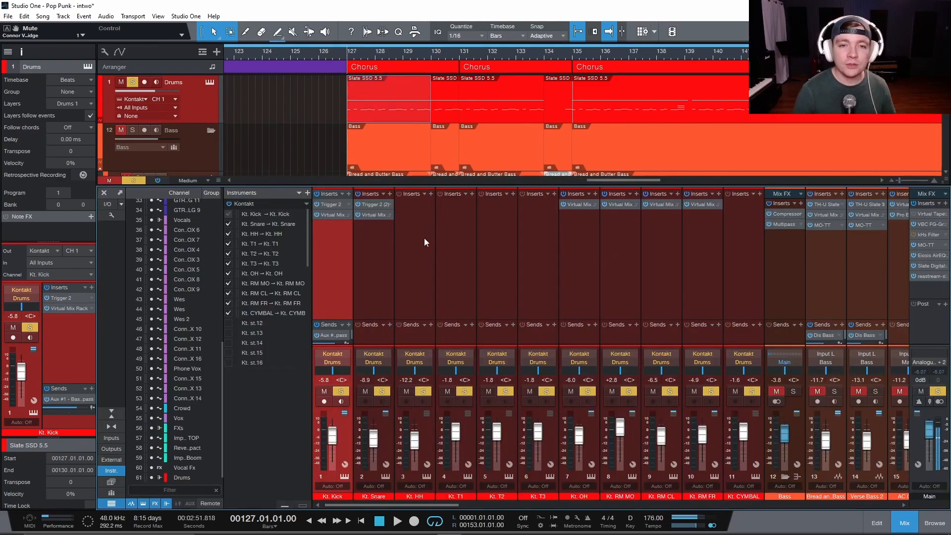
drag(456, 20, 431, 10)
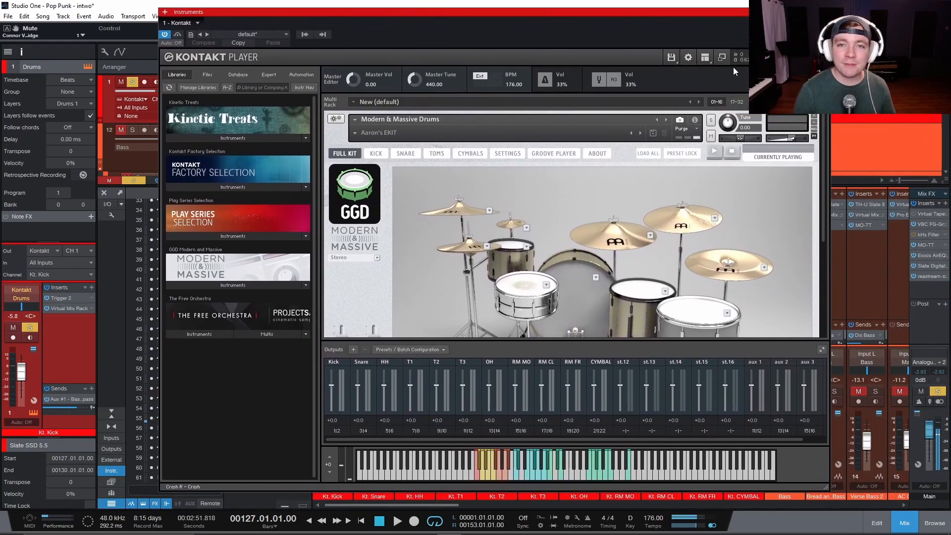
click(825, 12)
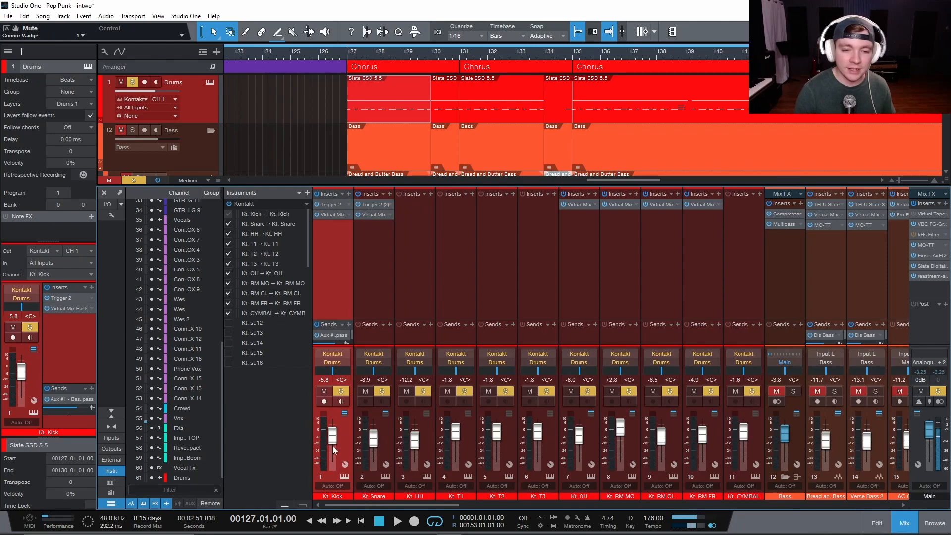
- Look over the individual drum channels in the mixer and inspect the Trigger 2 insert on the snare
click(389, 442)
click(426, 442)
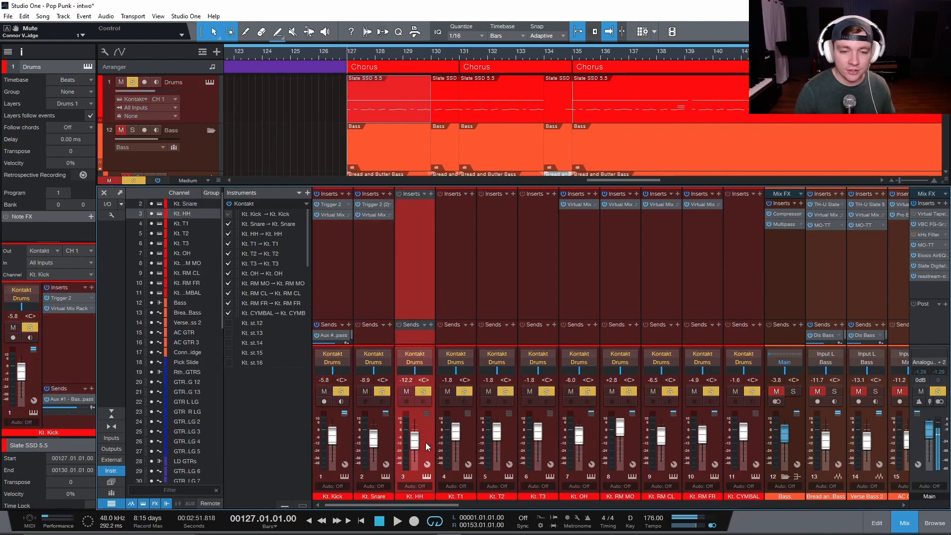
click(469, 444)
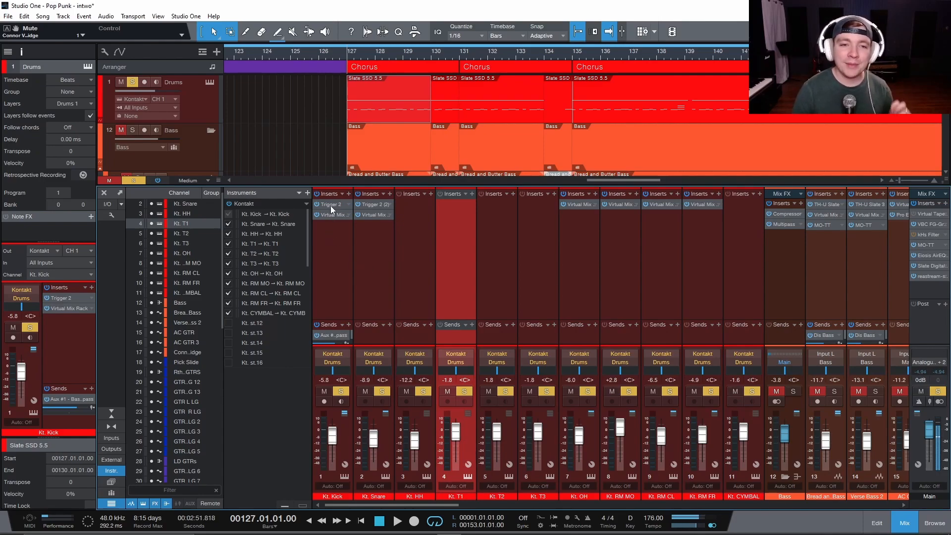
click(370, 205)
drag(474, 90, 369, 86)
click(716, 85)
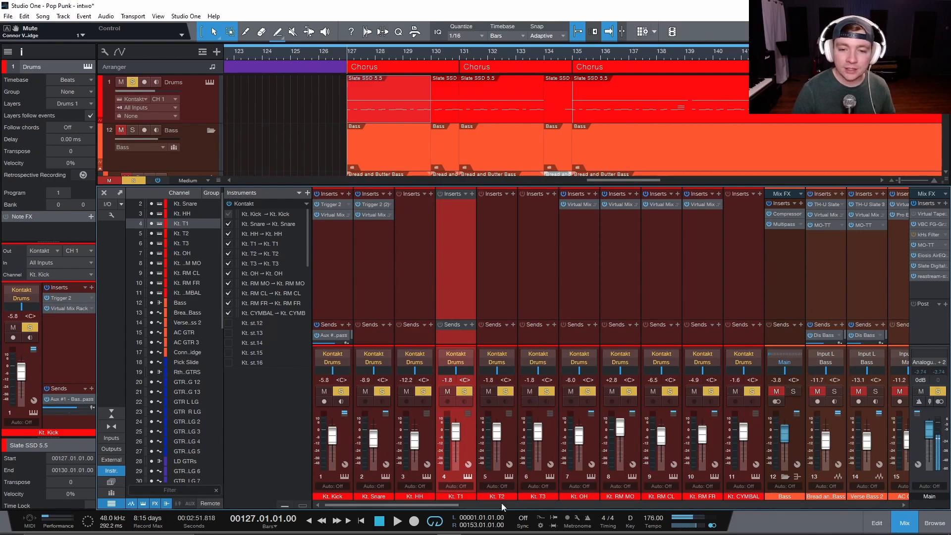
- Find the Drums bus at the far end of the mixer and open its Virtual Mix Rack insert
drag(438, 506, 948, 519)
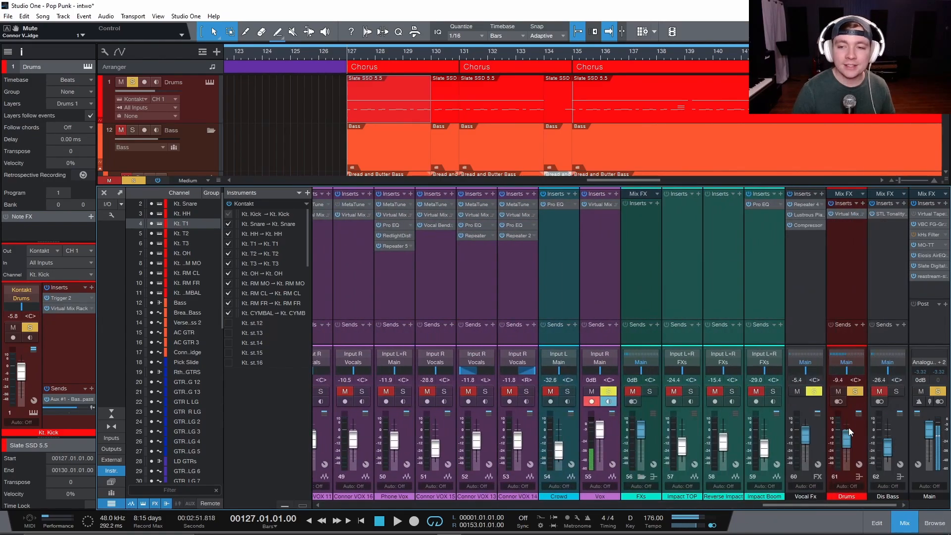
click(862, 433)
click(852, 216)
drag(498, 91, 281, 122)
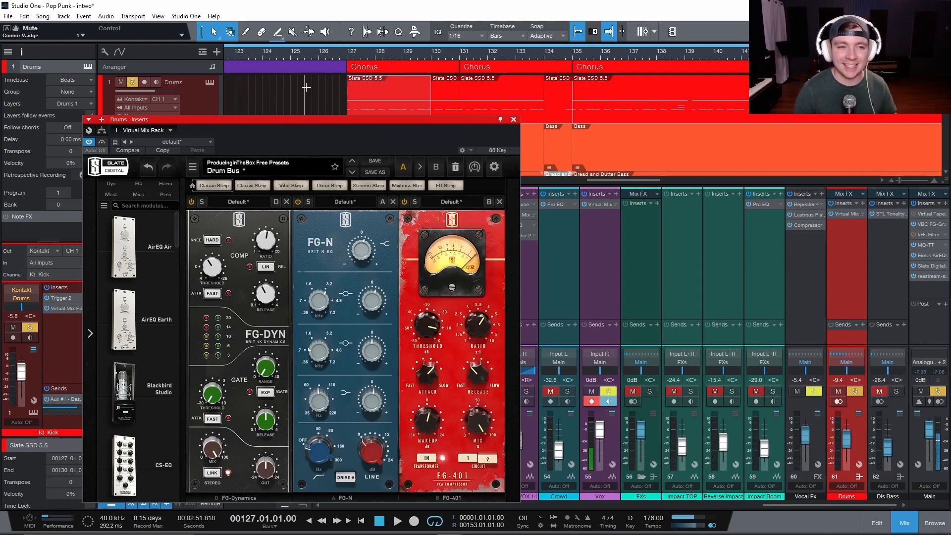
- Compare the drums with the bus's Virtual Mix Rack bypassed and active during playback, and examine its modules
key(space)
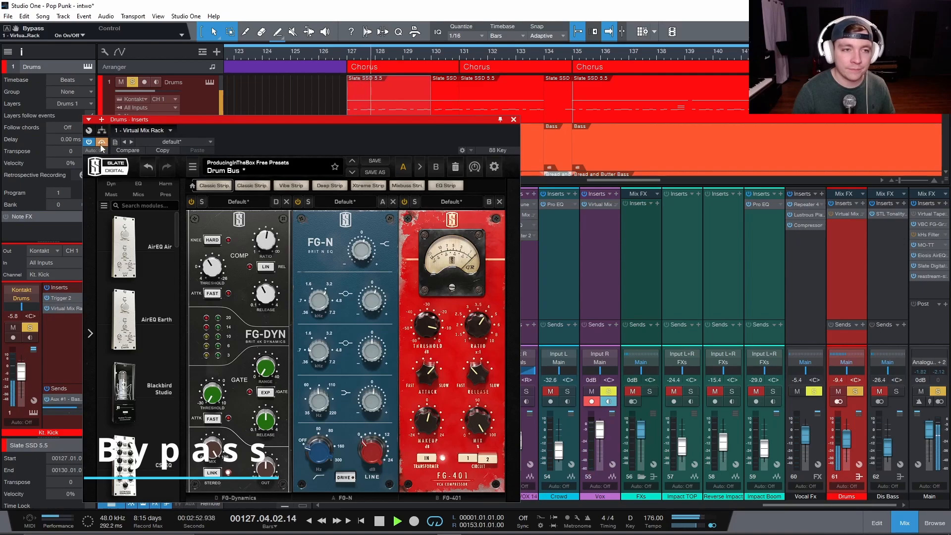
click(102, 142)
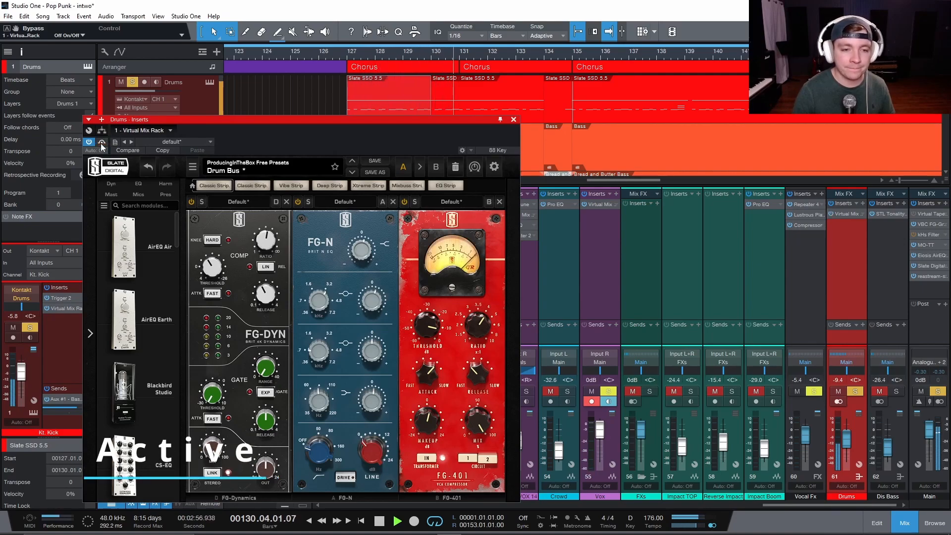
click(102, 143)
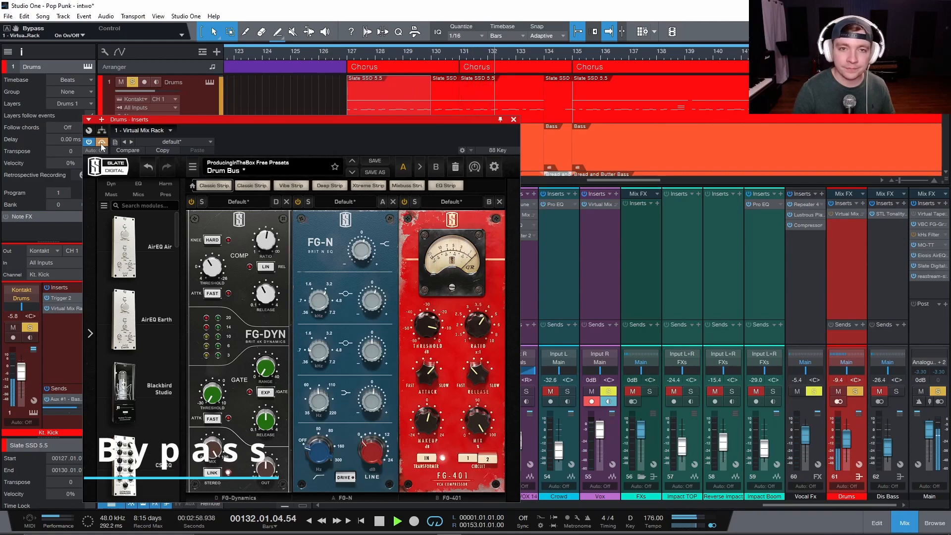
click(102, 143)
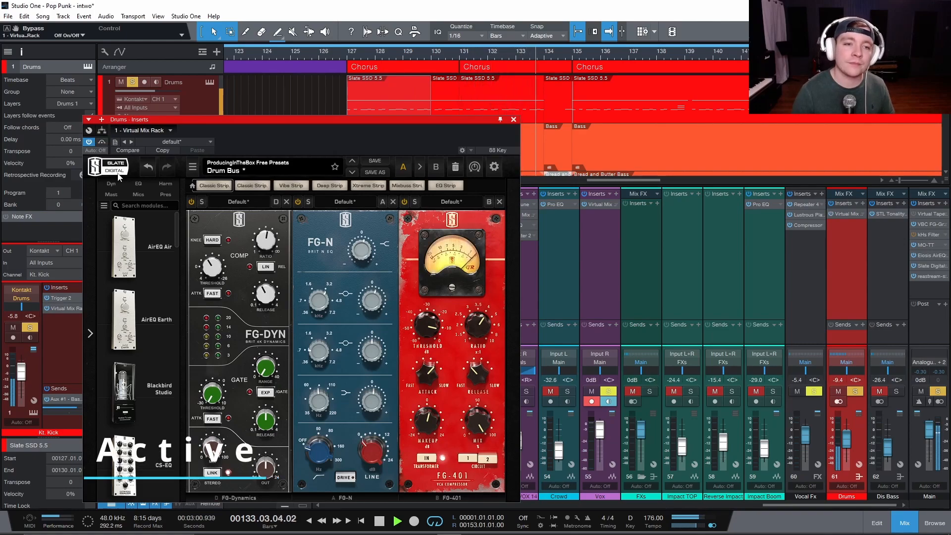
key(space)
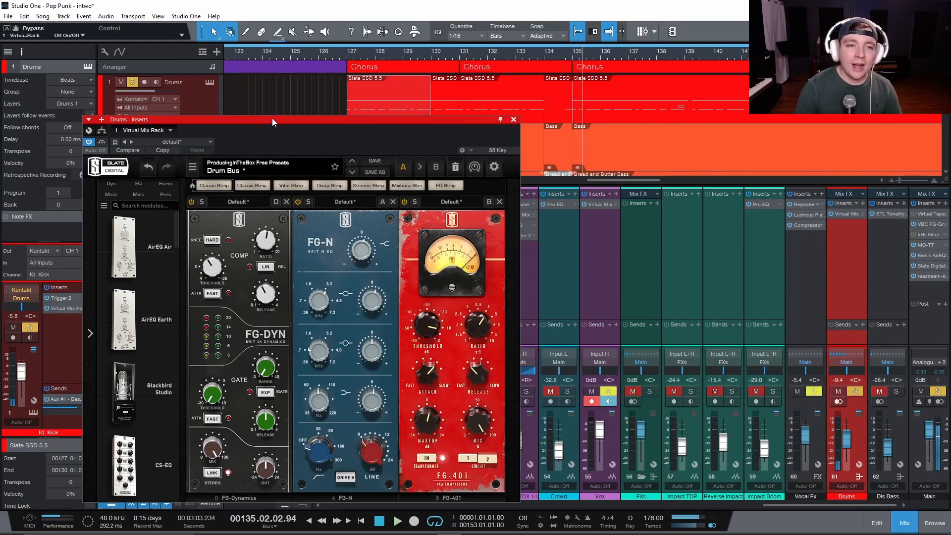
drag(272, 118, 286, 61)
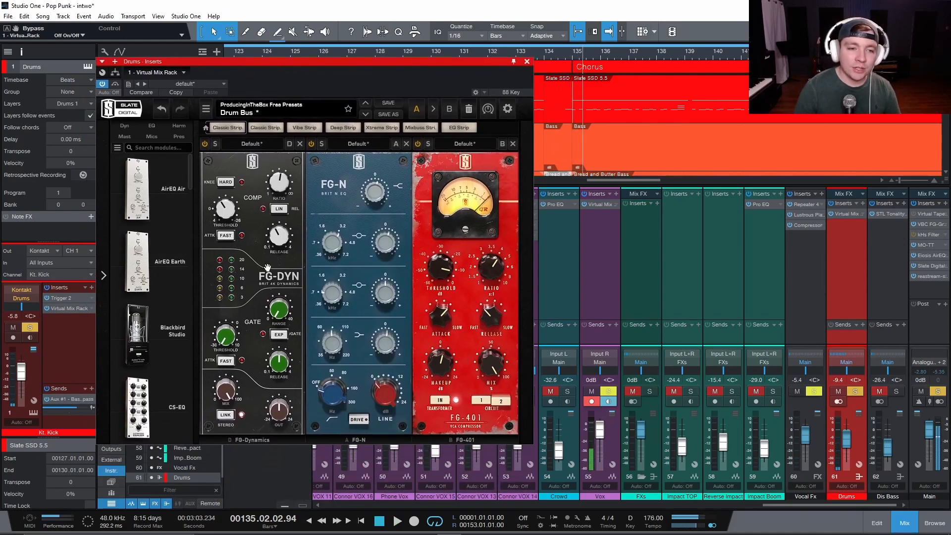
mouse_move(373, 199)
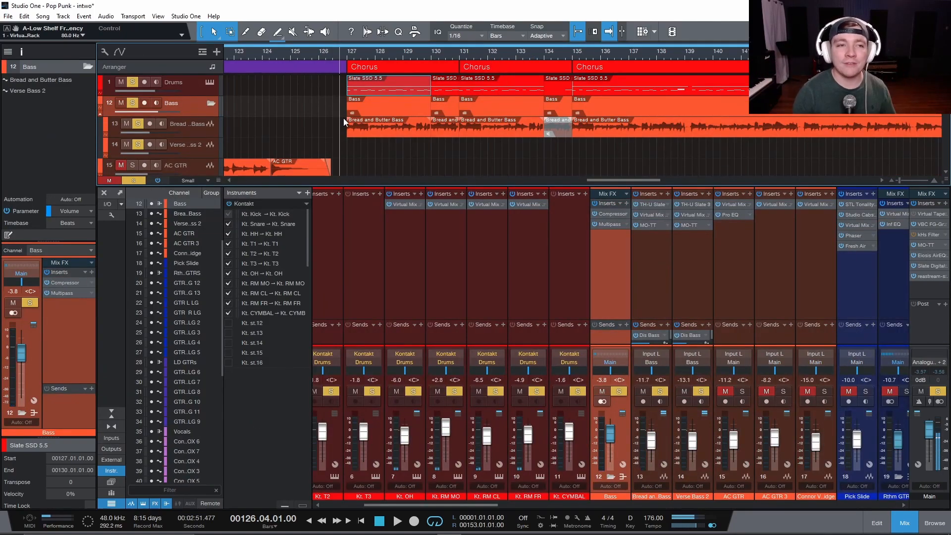
- Play the drums and bass together, then unsolo the Drums track and return the playhead to bar 127
key(space)
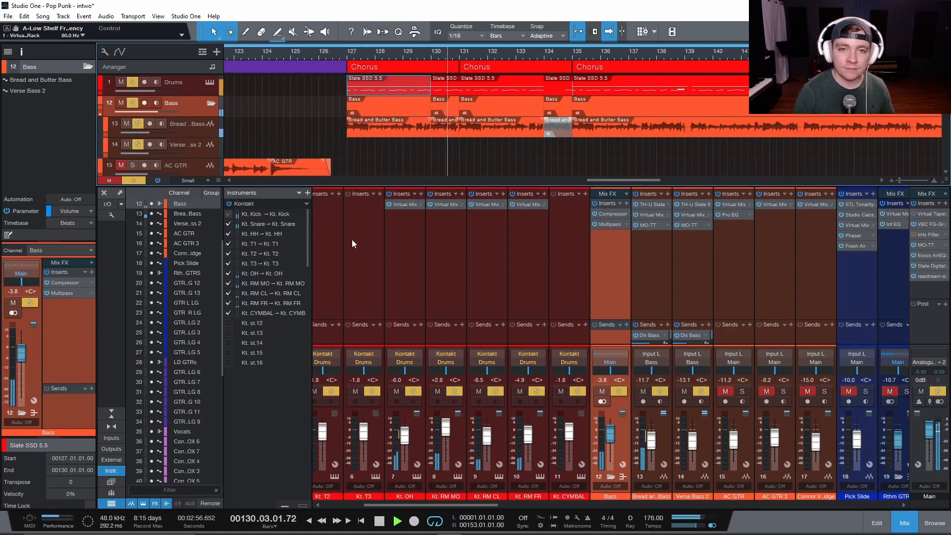
key(space)
click(124, 83)
click(134, 82)
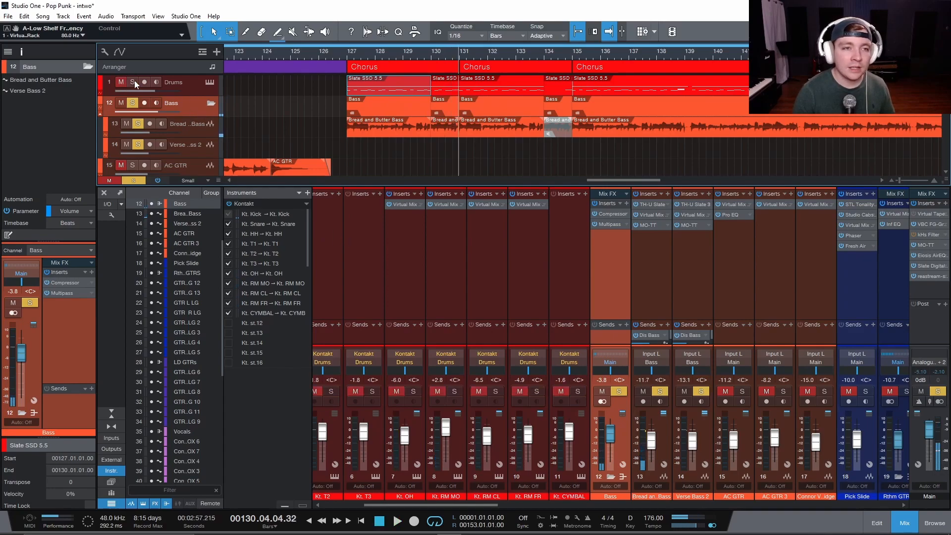
click(347, 52)
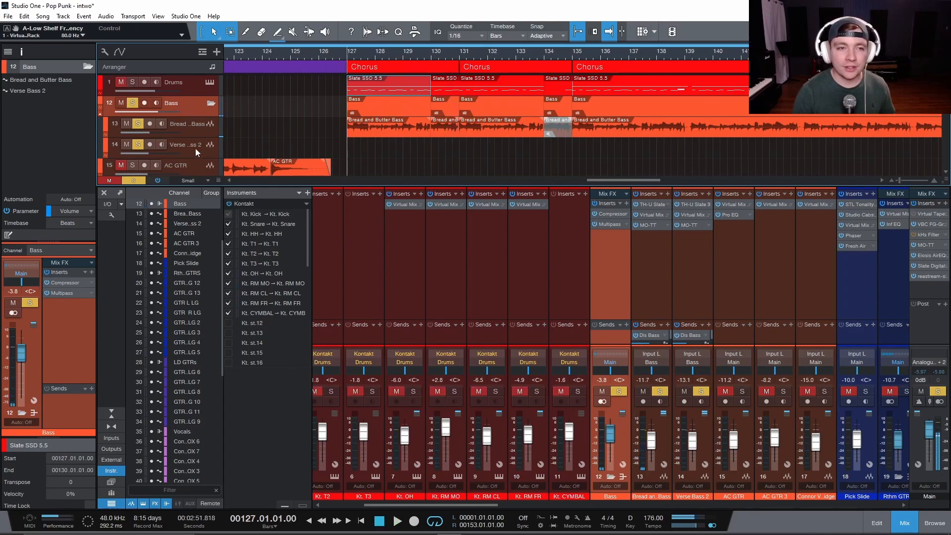
- Review the TH-U Slate, Virtual Mix Rack and MO-TT inserts on the Bread and Butter Bass track
click(203, 130)
click(68, 274)
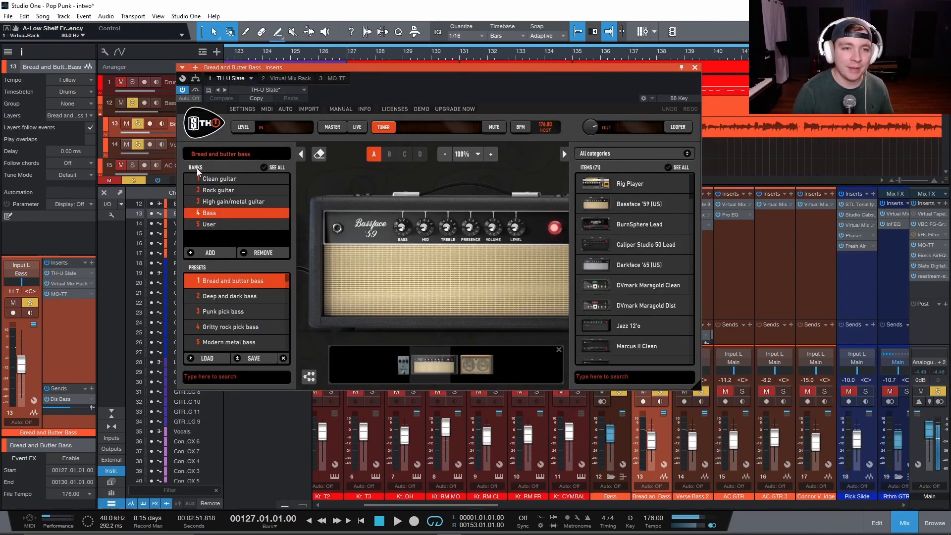
click(299, 79)
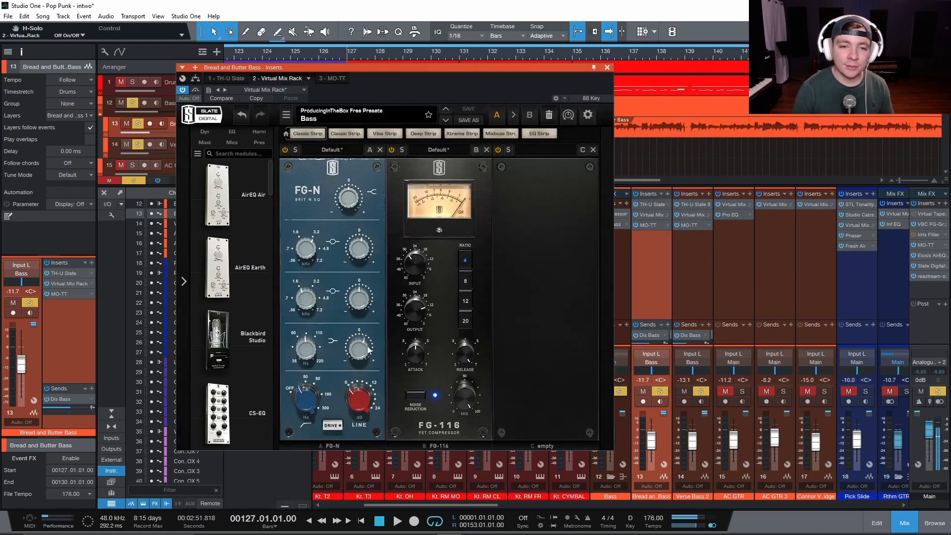
mouse_move(309, 353)
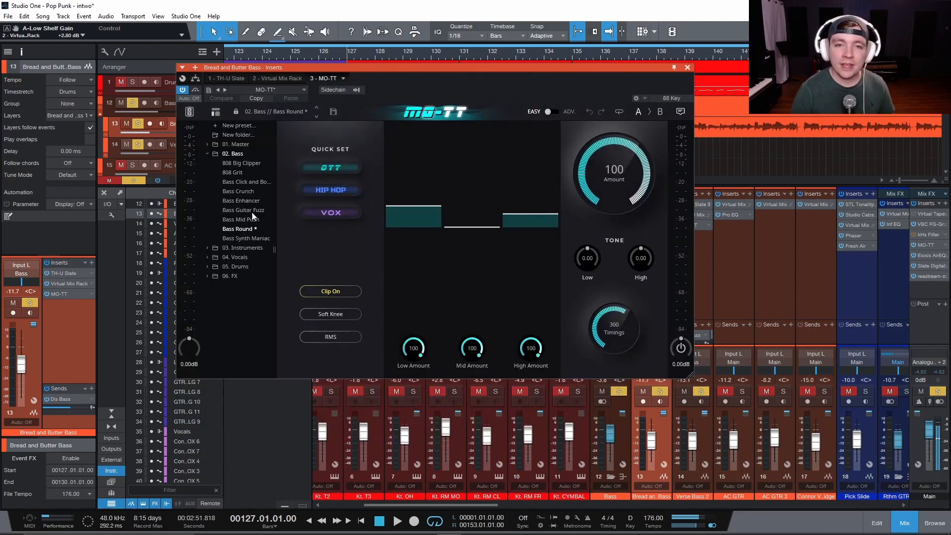
drag(431, 69, 424, 122)
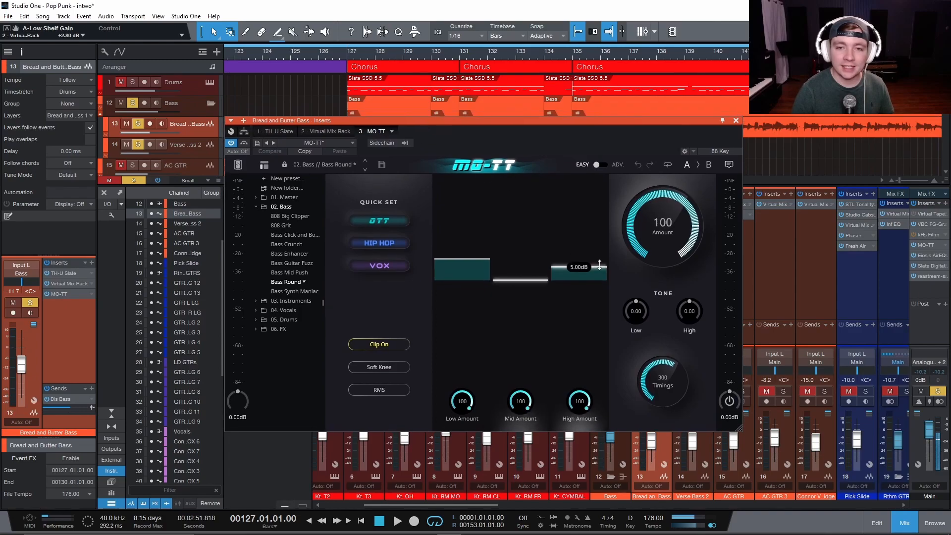
mouse_move(461, 266)
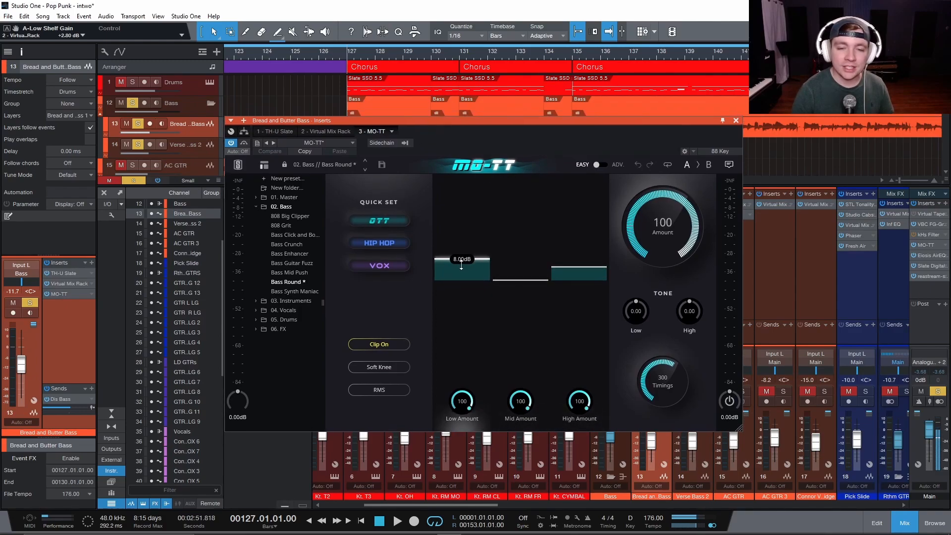
click(737, 121)
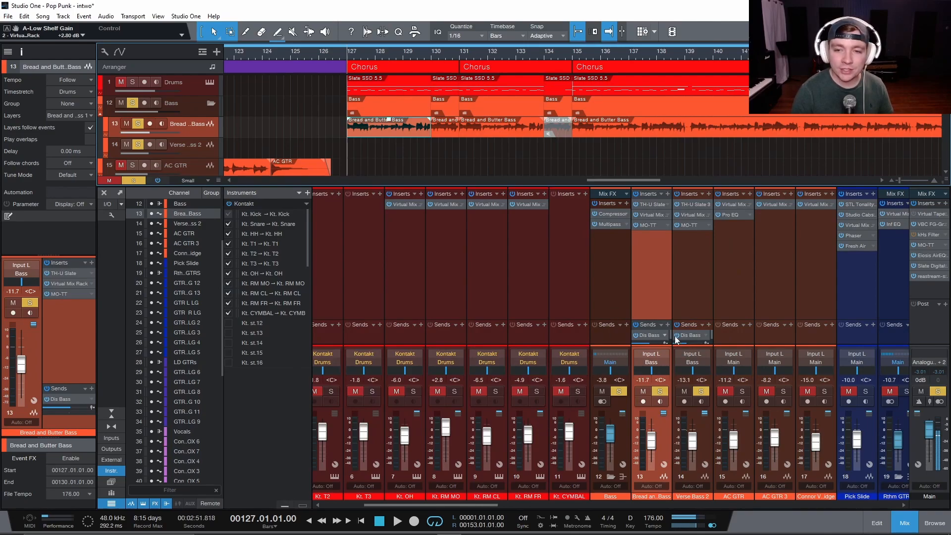
- Find the Dis Bass bus in the mixer and open its STL Tonality - Will Putney insert
drag(467, 506, 849, 474)
click(888, 214)
drag(419, 250, 427, 168)
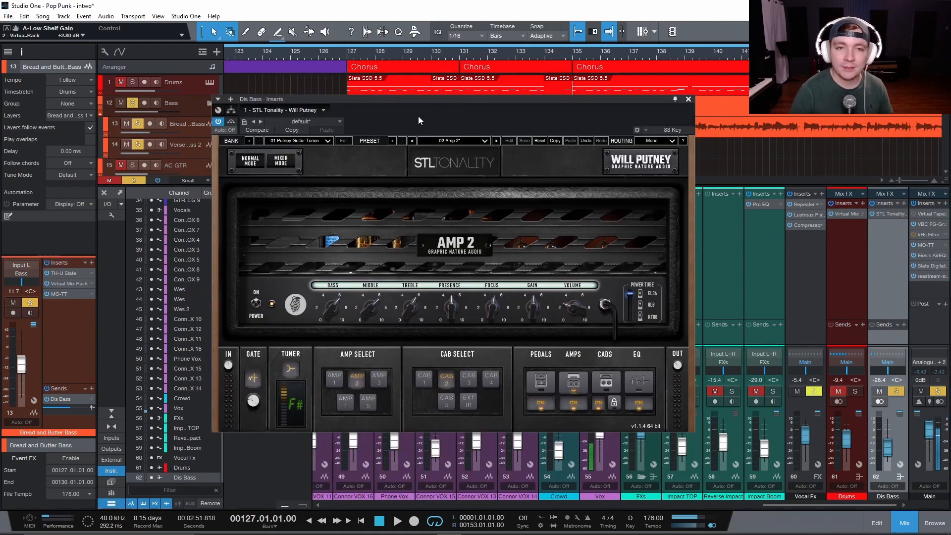
drag(438, 99, 450, 179)
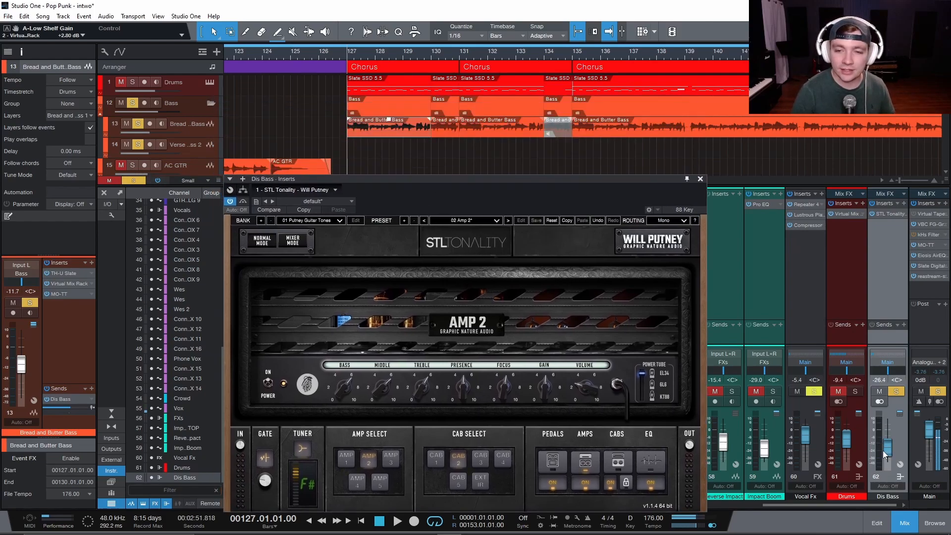
- Raise the Dis Bass bus to -23.6 dB during playback, and compare the bass with that bus muted and unmuted
key(space)
drag(888, 450, 889, 448)
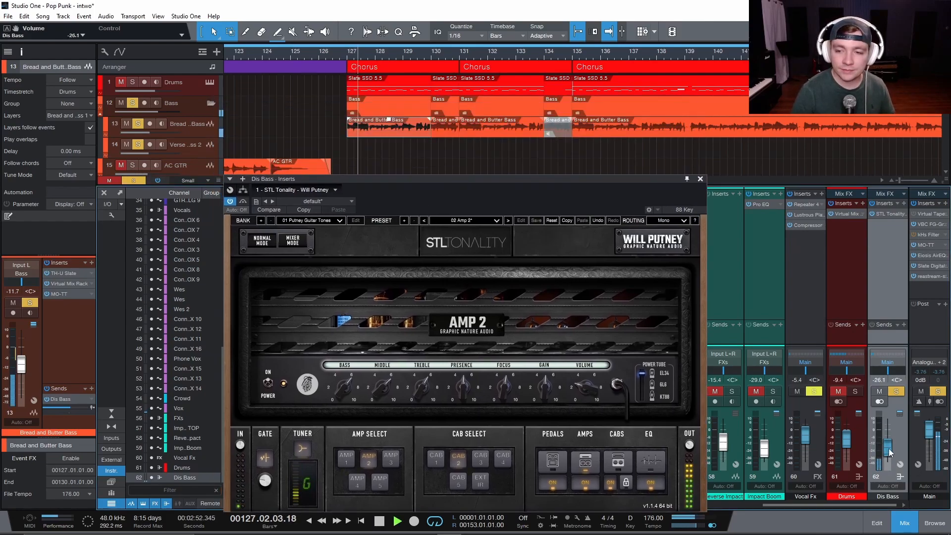
click(880, 391)
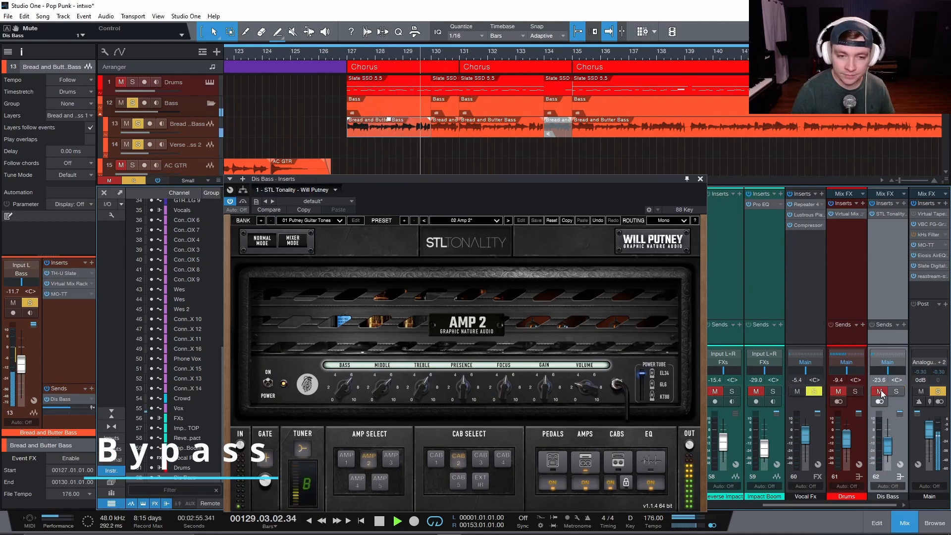
click(881, 392)
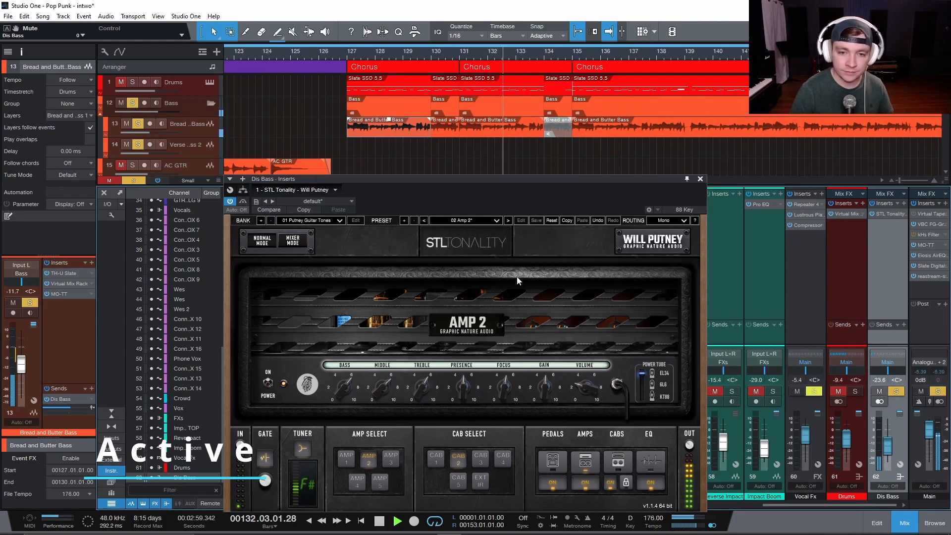
- Clear the active solos, close the mixer and bring the rhythm and lead guitar tracks into view in the arrangement
click(139, 180)
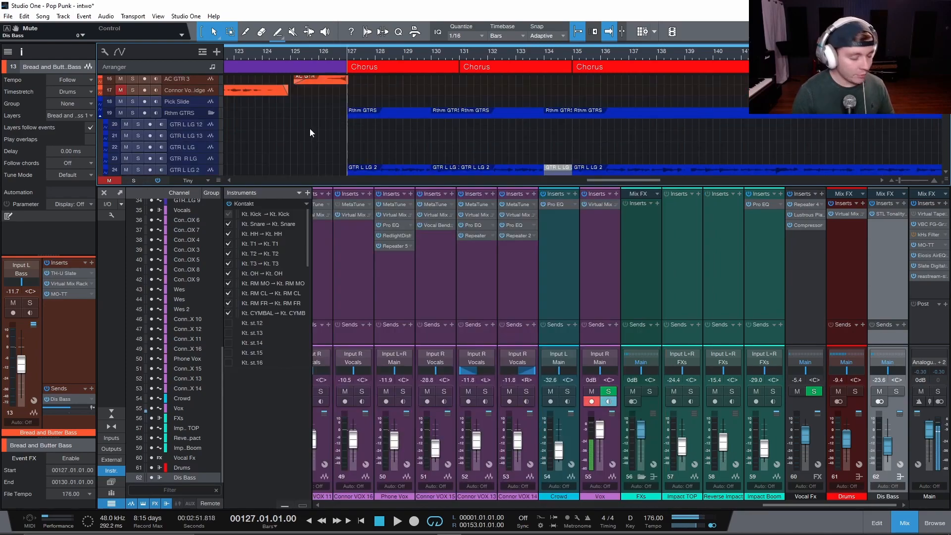
key(F3)
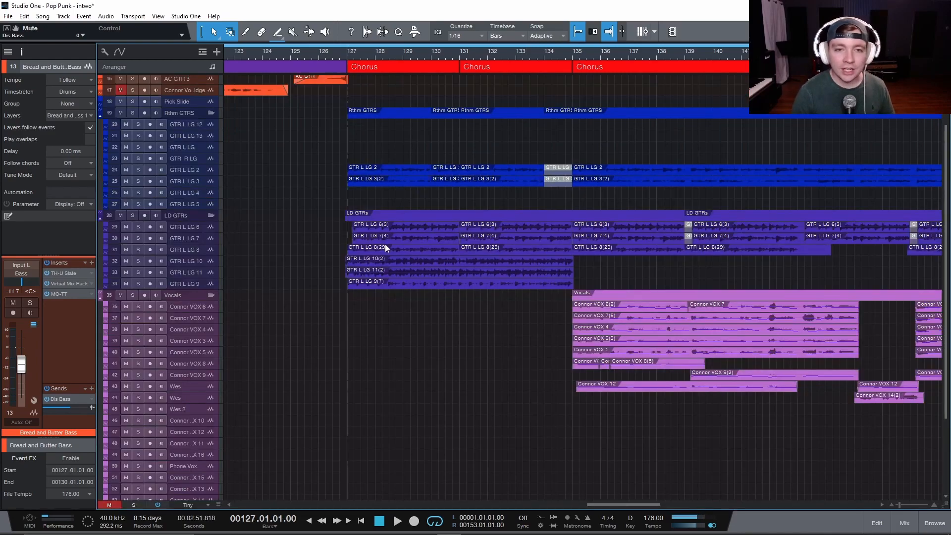
scroll(431, 239, up, 2)
scroll(430, 239, up, 2)
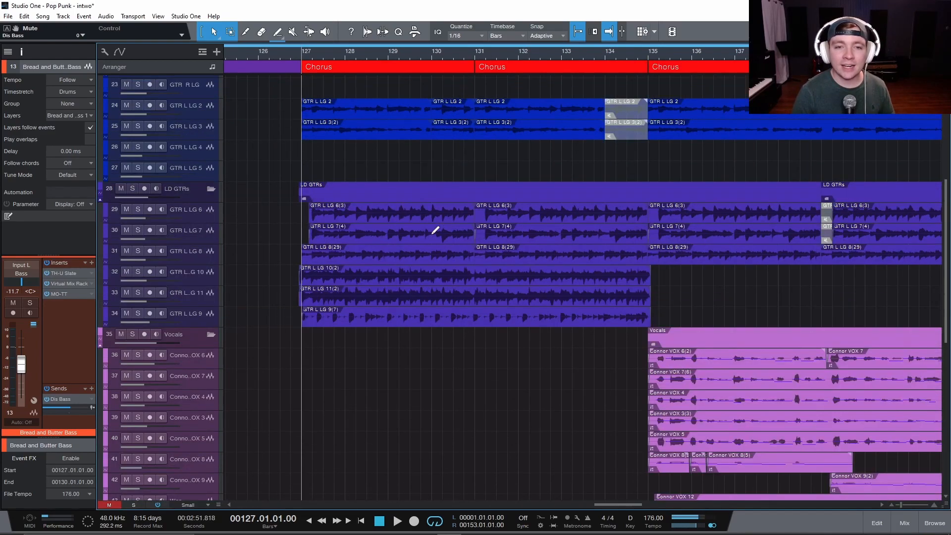
scroll(433, 271, up, 2)
scroll(433, 271, down, 1)
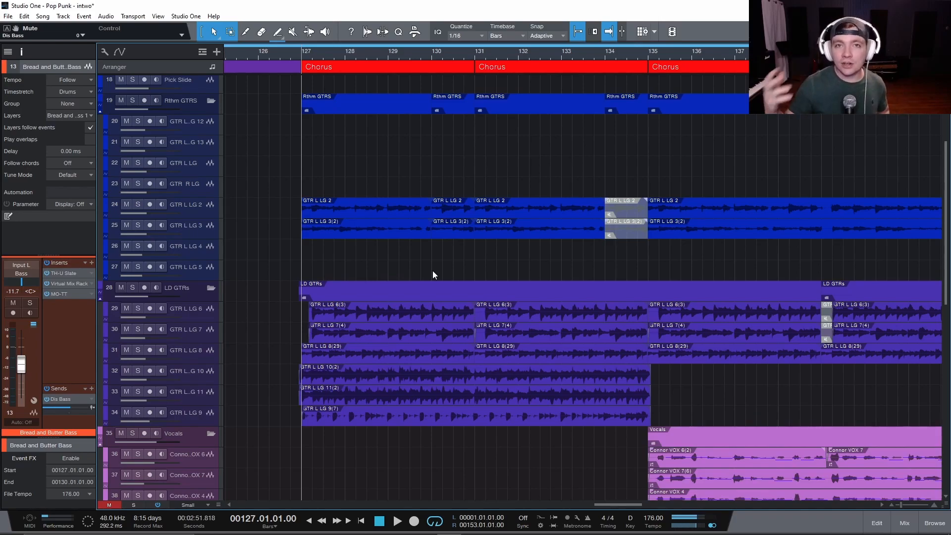
- Solo the Rthm GTRS folder, play it from bar 127, and check the GTR L LG 2 and GTR L LG 3 tracks
click(191, 112)
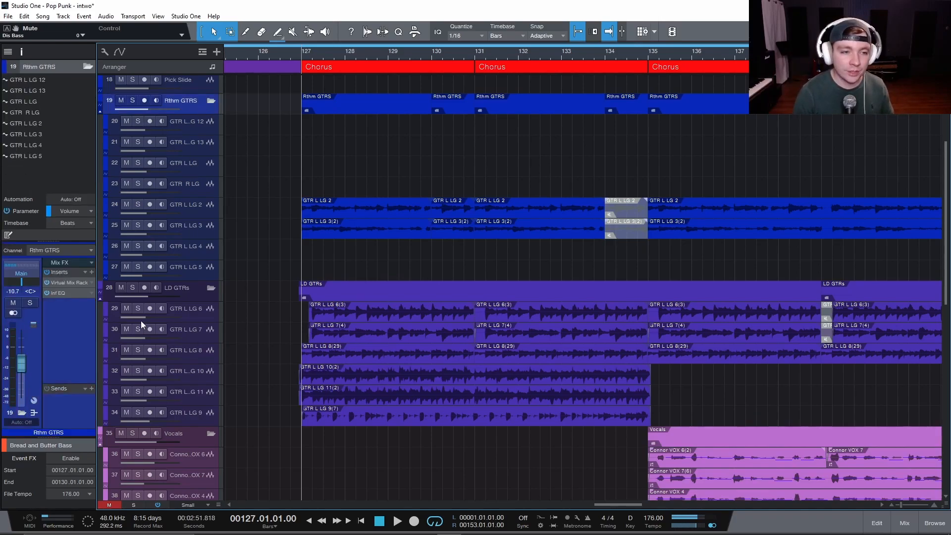
click(132, 101)
key(space)
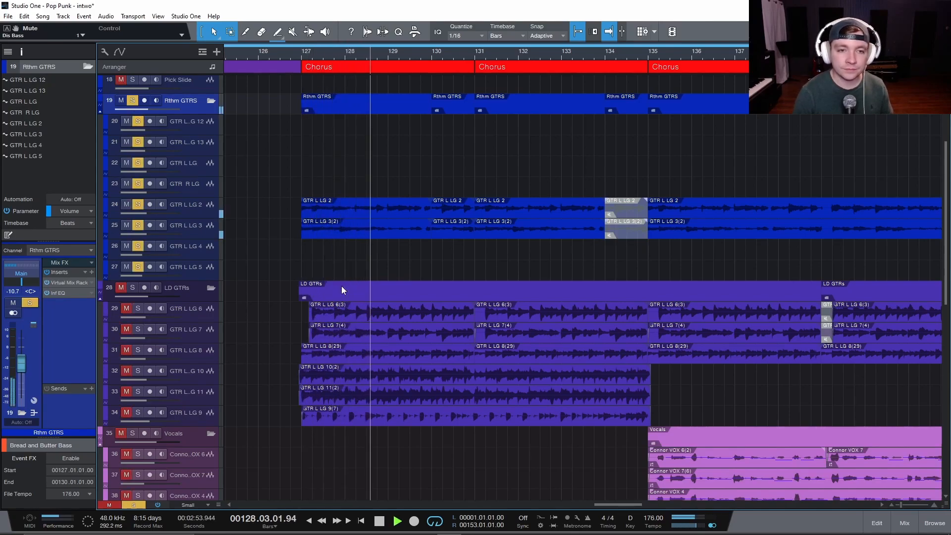
click(212, 208)
click(208, 229)
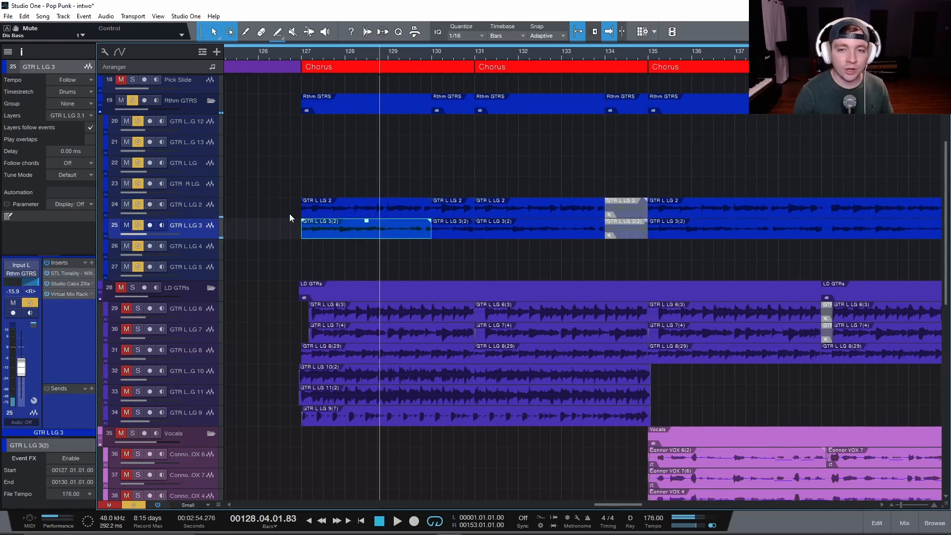
- Solo the LD GTRs folder as well and play the rhythm and lead guitars together from bar 127
click(120, 288)
click(133, 288)
click(200, 290)
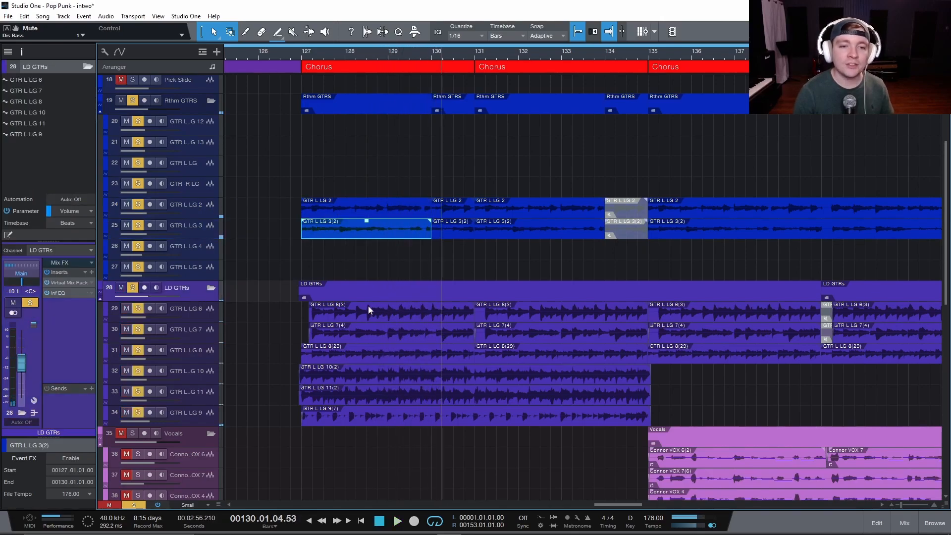
click(305, 261)
key(space)
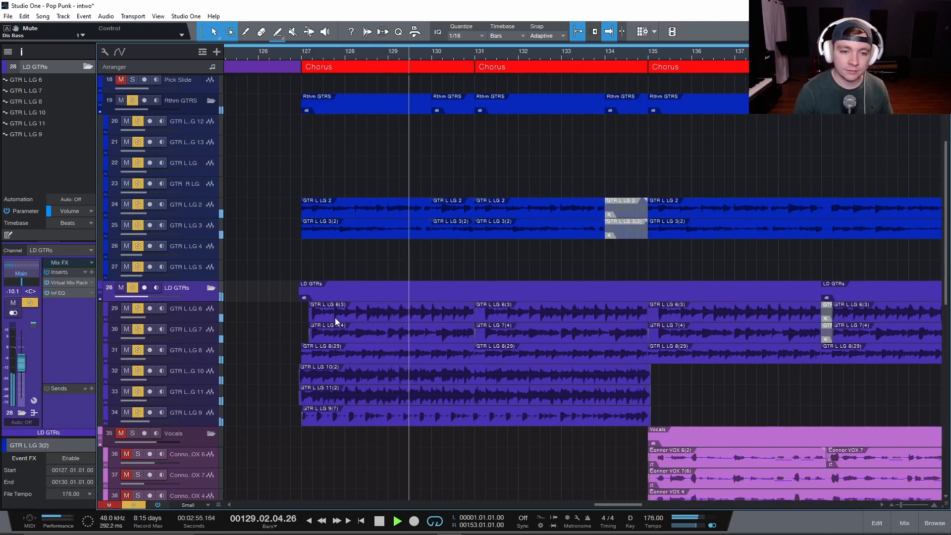
- Unsolo the Rthm GTRS folder and play the lead guitars alone from bar 127
click(133, 101)
key(space)
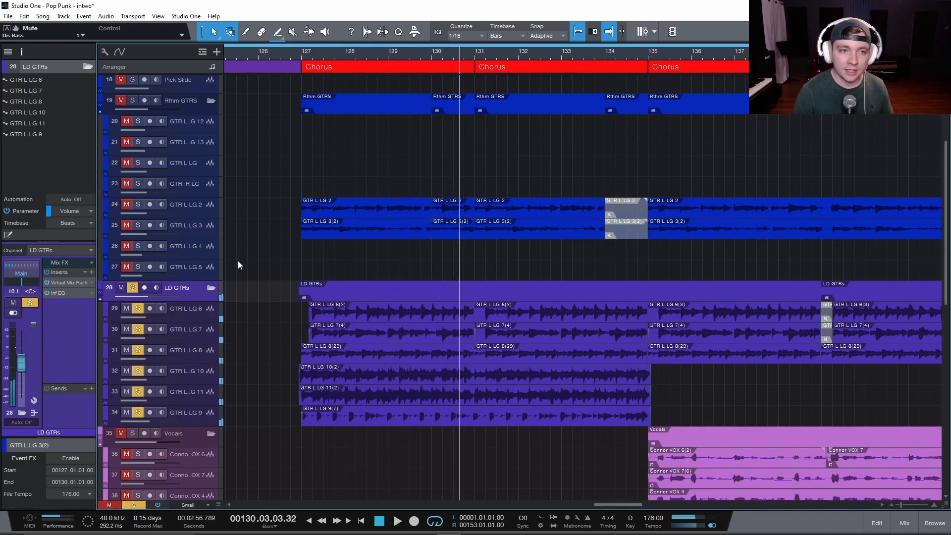
click(305, 270)
key(space)
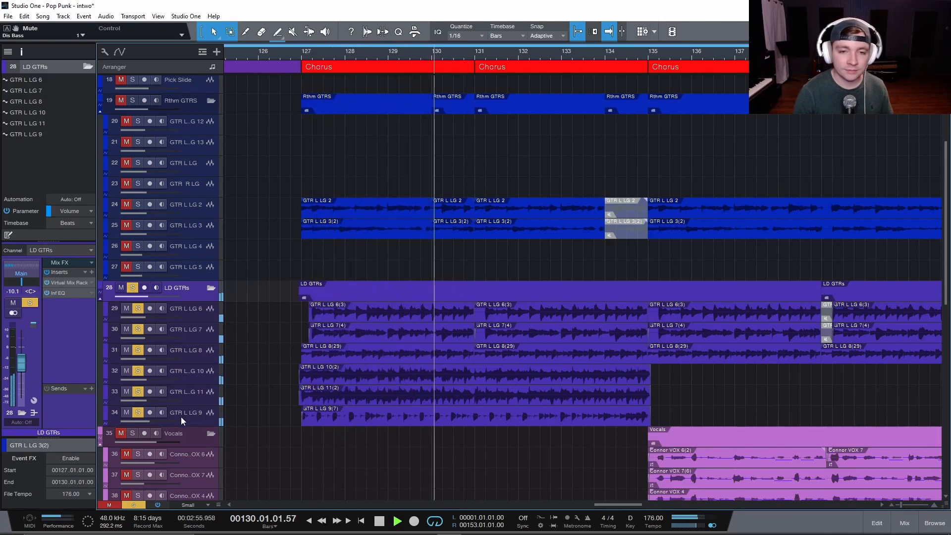
key(space)
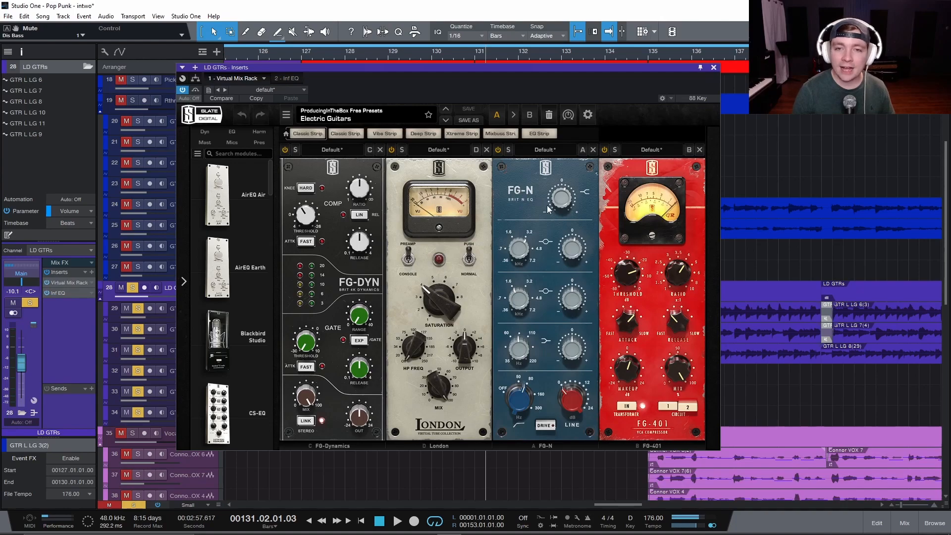
- Examine the FG-N equalizer's band gains and high-pass filter in the LD GTRs bus's Virtual Mix Rack
mouse_move(562, 208)
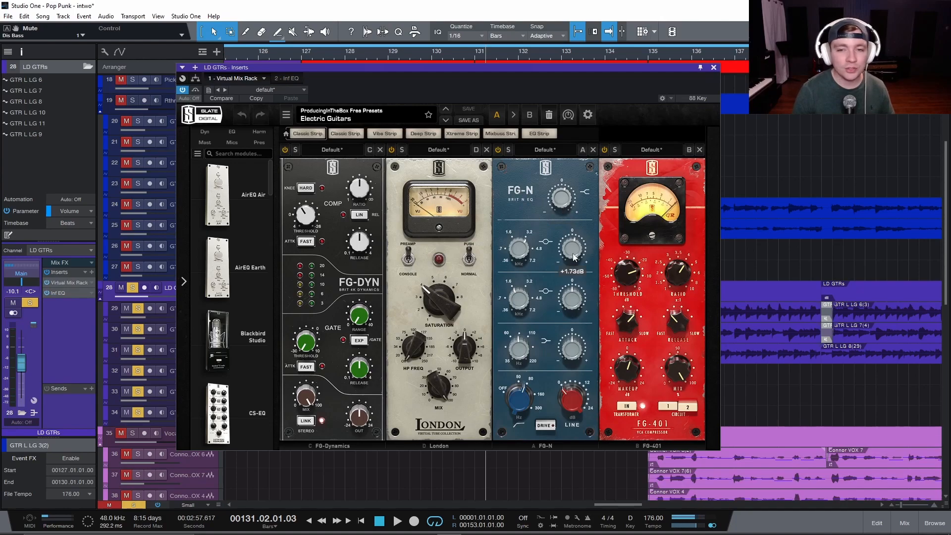
click(525, 242)
mouse_move(578, 251)
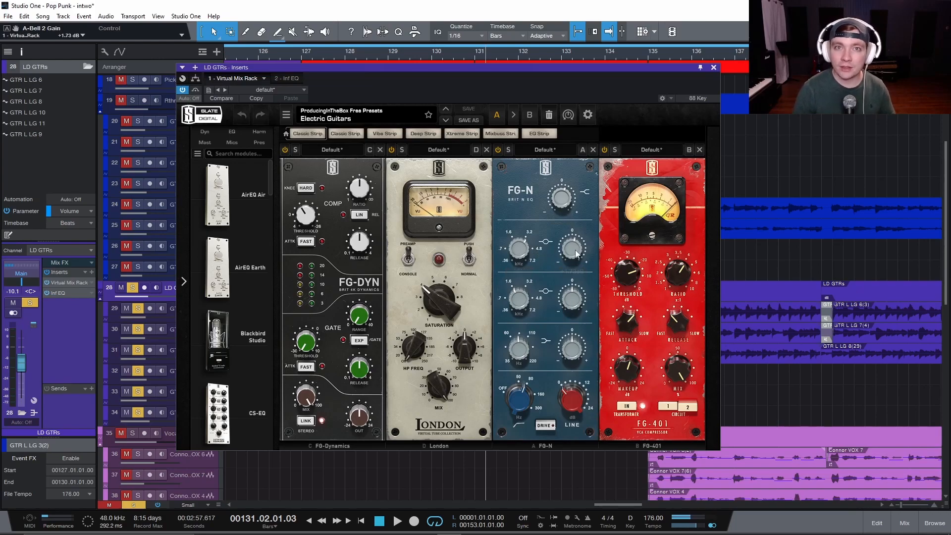
mouse_move(520, 408)
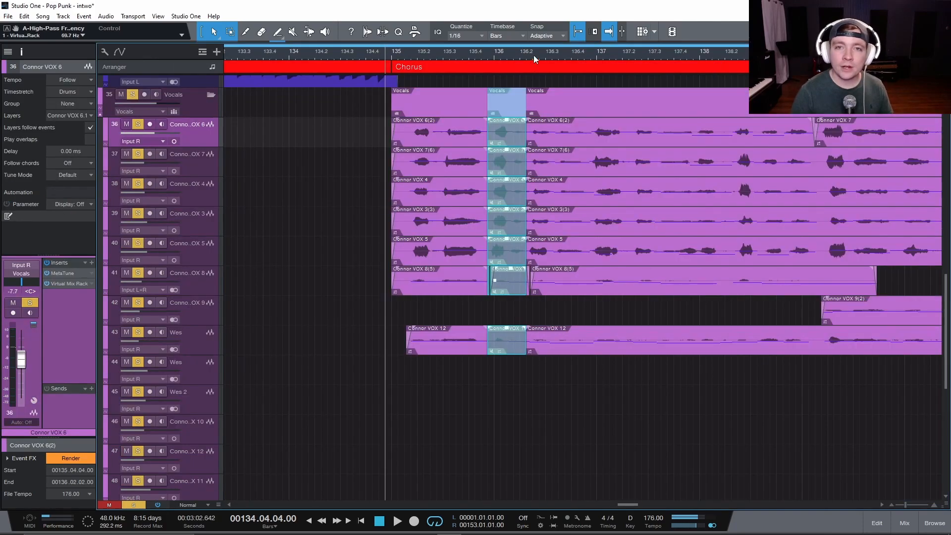
- Play the soloed vocals from bar 136 of the chorus and look over the layered vocal takes
click(534, 55)
scroll(520, 382, up, 5)
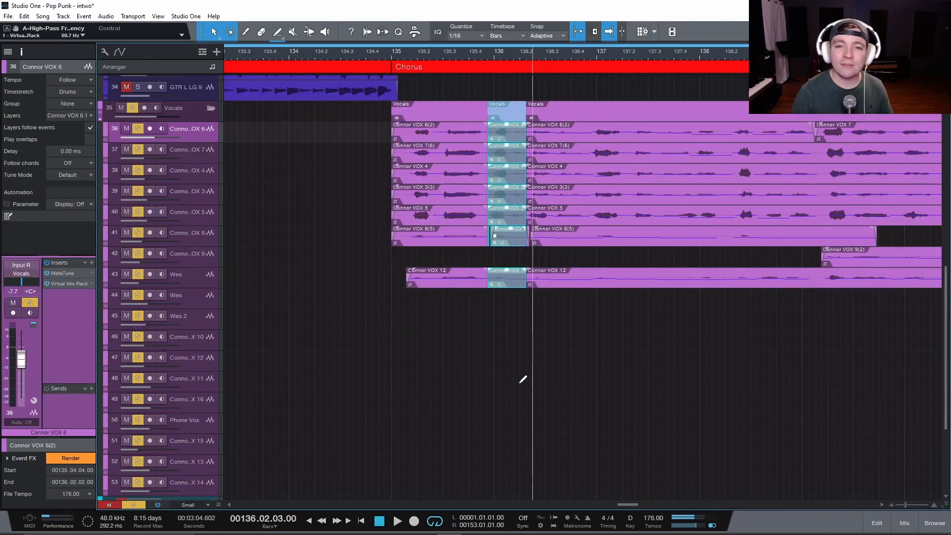
key(space)
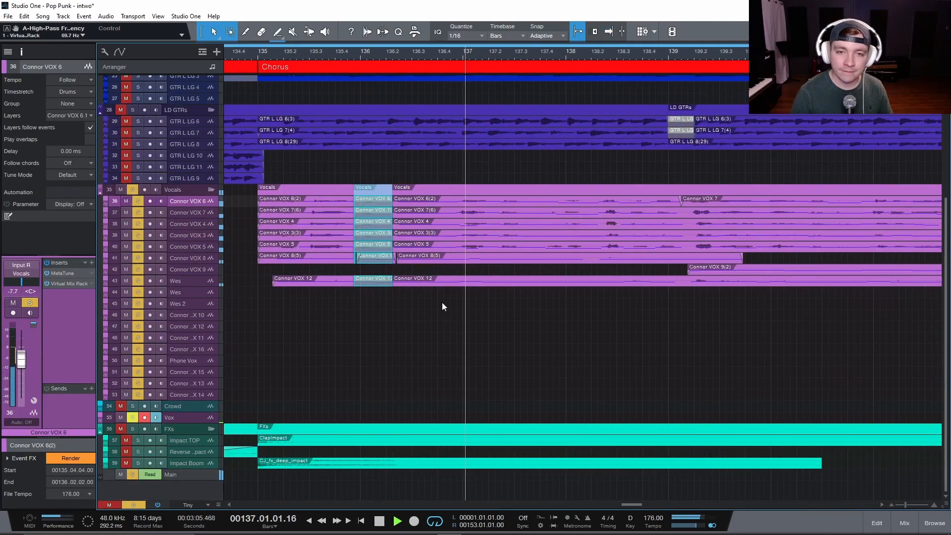
scroll(554, 297, up, 2)
scroll(552, 298, right, 2)
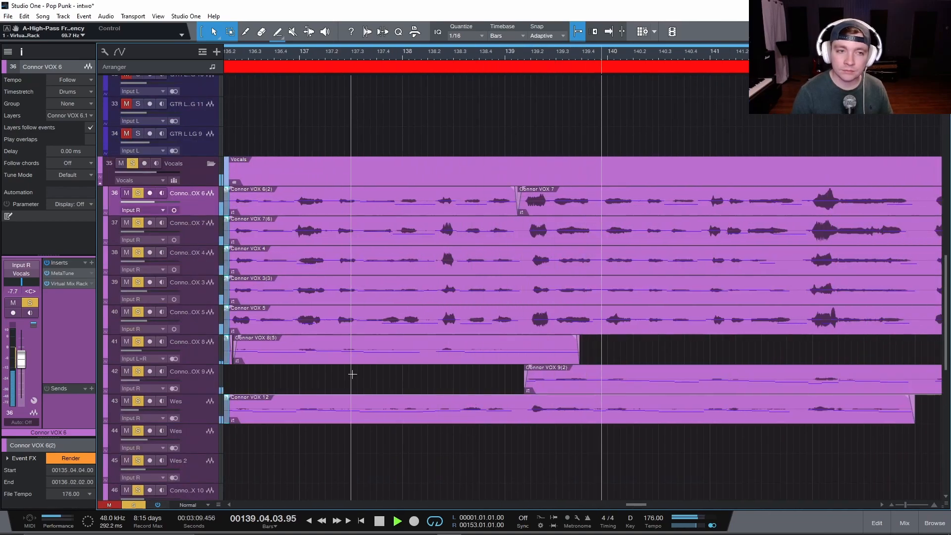
key(space)
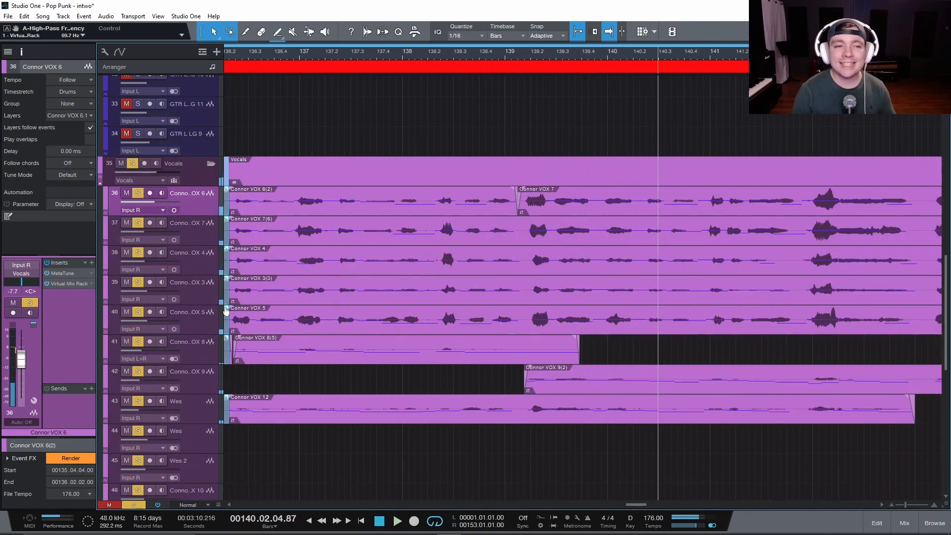
- Unsolo the Vocals folder and place the playhead at bar 136, beat 4
click(133, 163)
scroll(382, 149, down, 2)
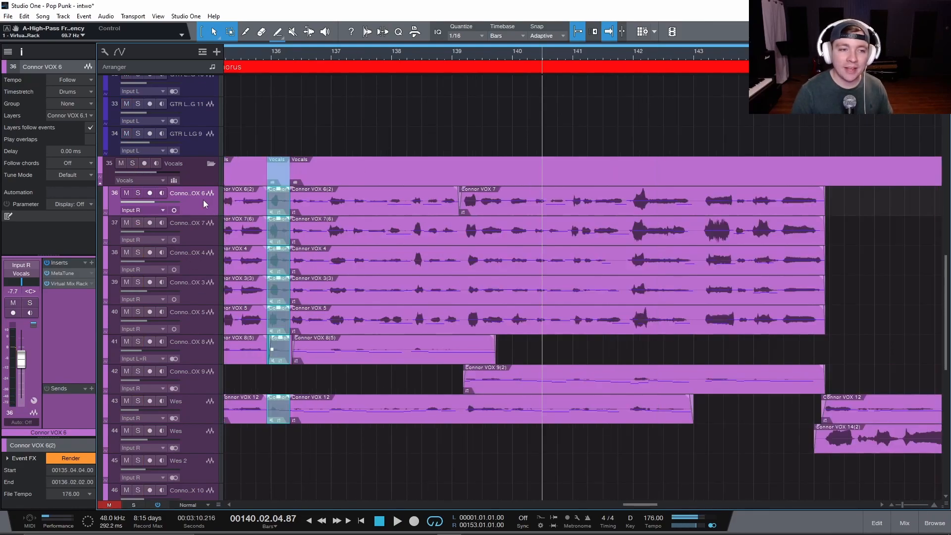
click(320, 147)
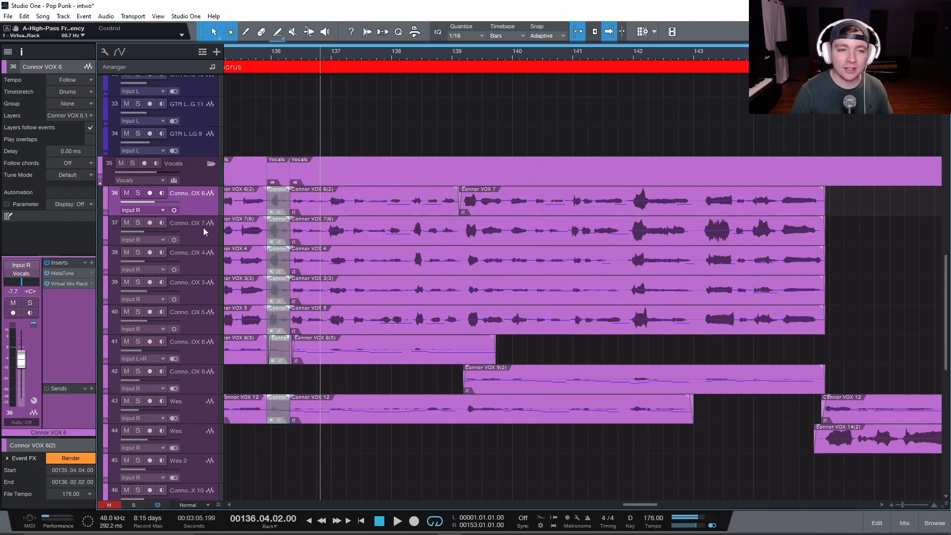
- Review the MetaTune and Virtual Mix Rack inserts on the VOX 6 track, keeping the plug-in window clear of the upper vocal tracks
click(59, 274)
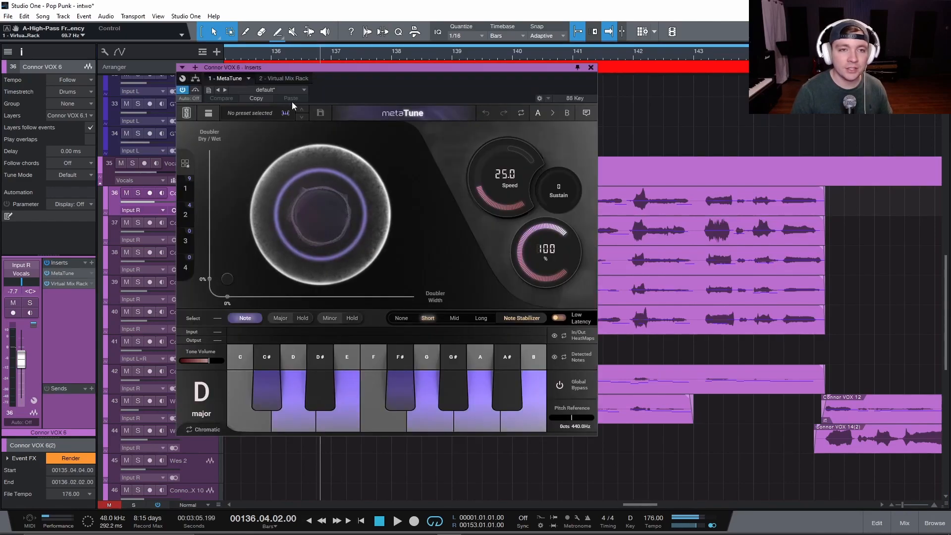
click(291, 78)
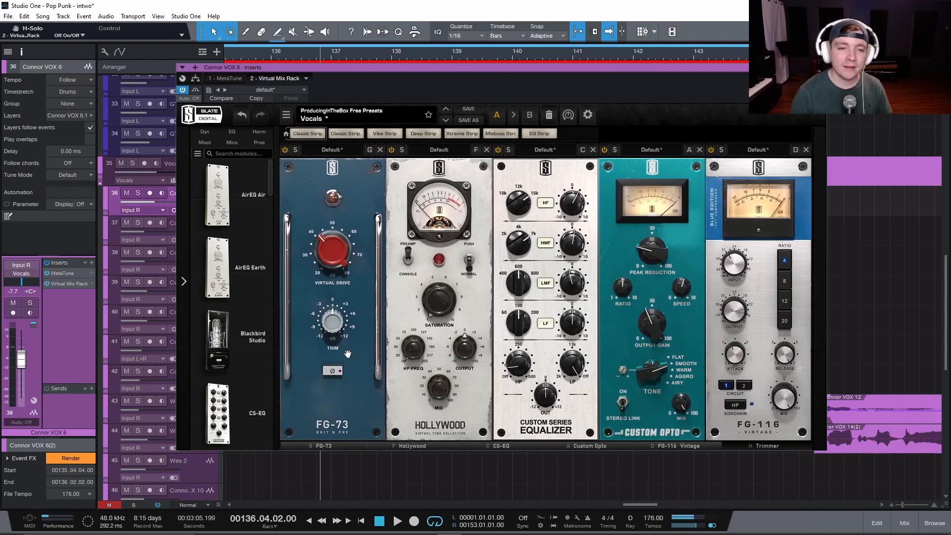
drag(406, 68, 333, 219)
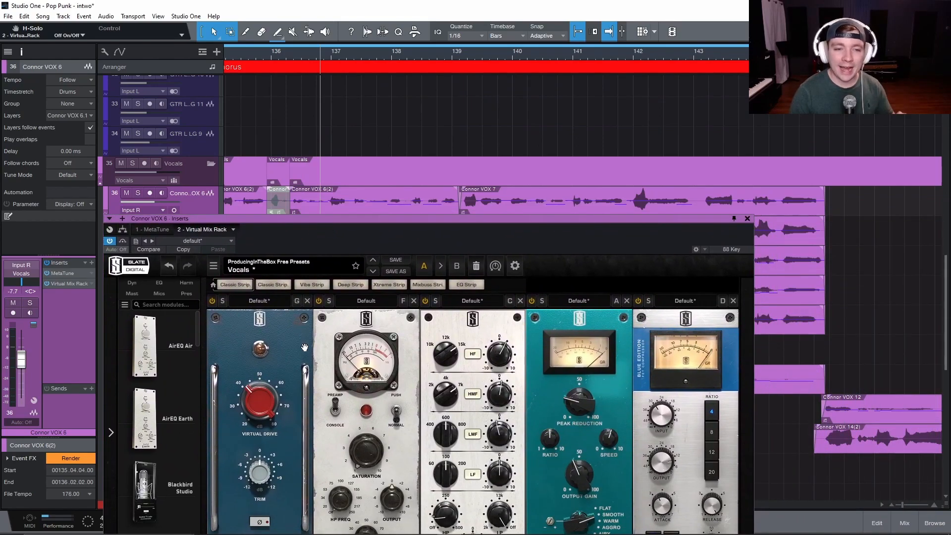
drag(232, 218, 203, 198)
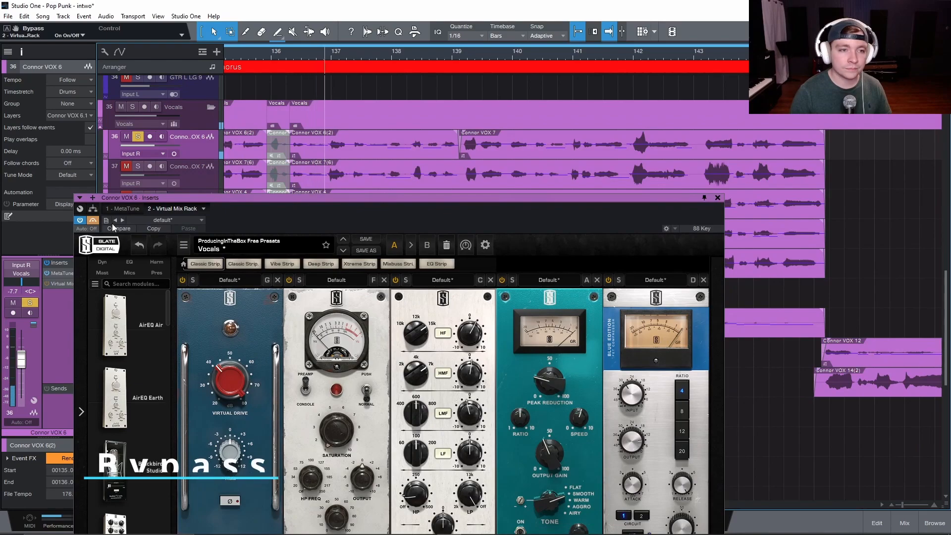
- Compare the soloed VOX 6 vocal with its Virtual Mix Rack bypassed and active during playback
click(93, 220)
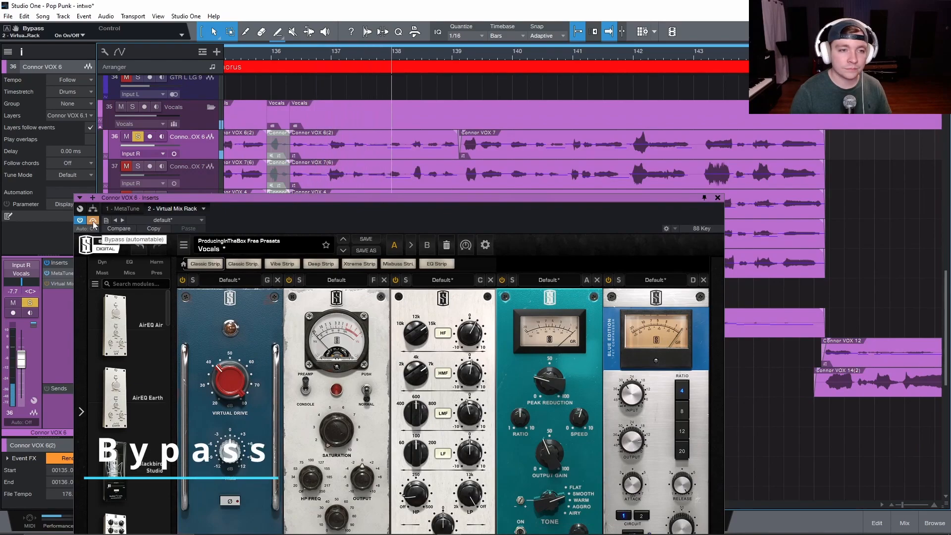
click(93, 220)
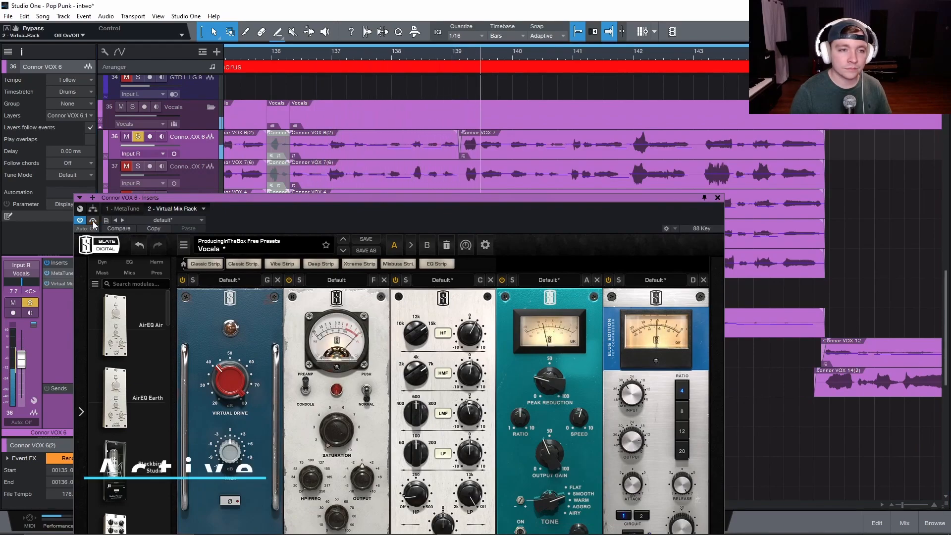
click(93, 220)
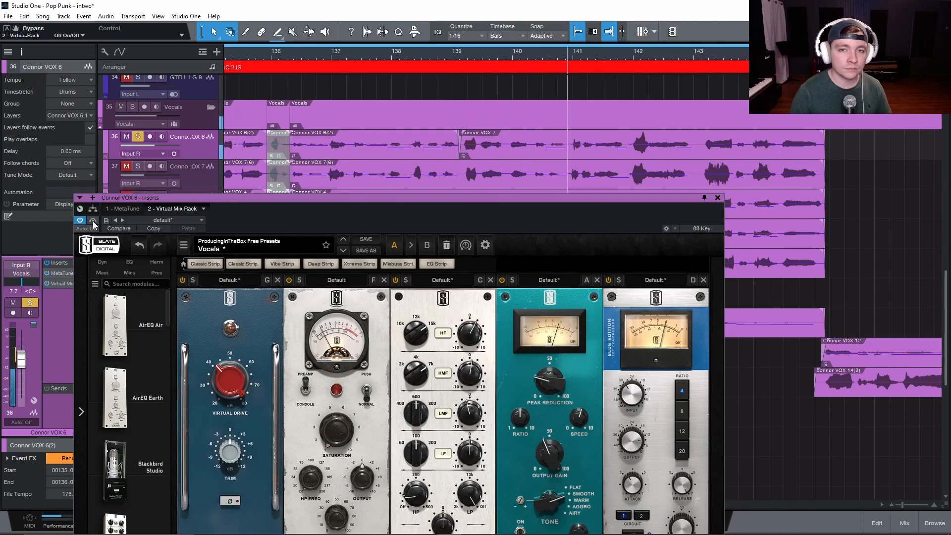
click(93, 221)
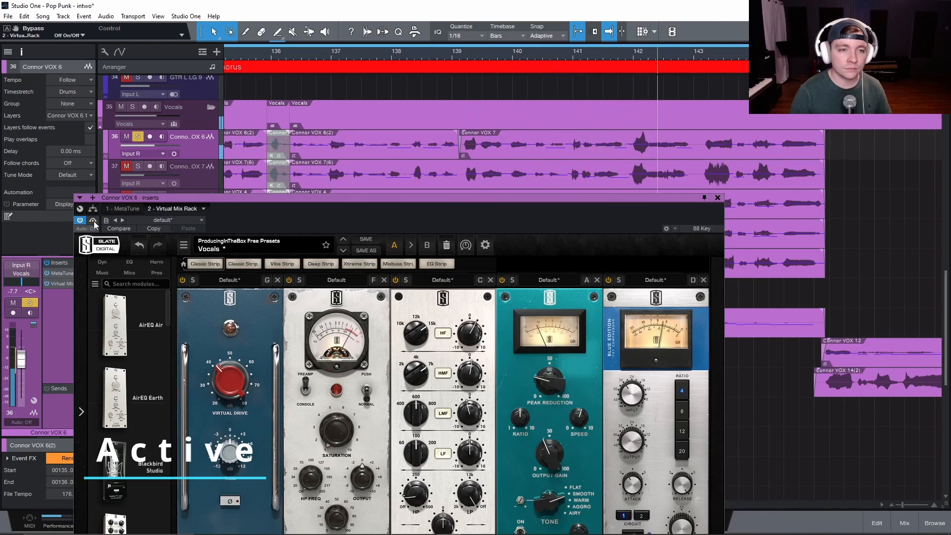
- Bring the whole vocal Virtual Mix Rack into view and examine the Custom Series Equalizer's high-pass filter and low-mid gain
drag(466, 200, 492, 78)
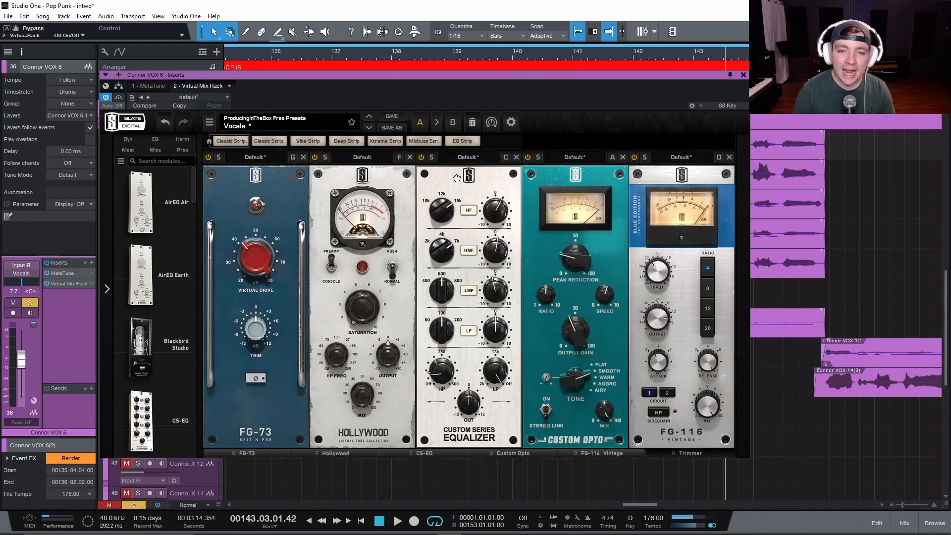
mouse_move(438, 382)
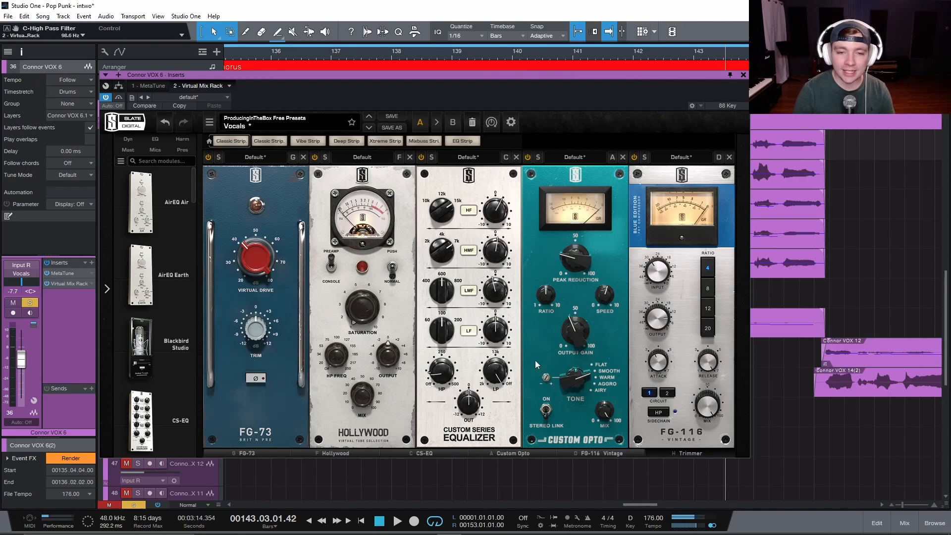
mouse_move(497, 289)
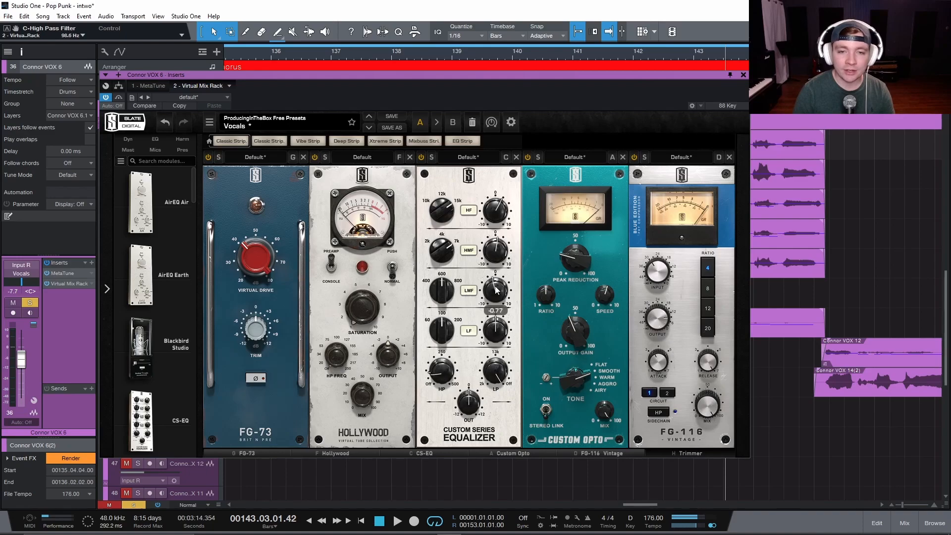
- Examine the Custom Series Equalizer's high-mid and high-frequency settings, and bring the FG-116 and Trimmer modules into view
mouse_move(499, 251)
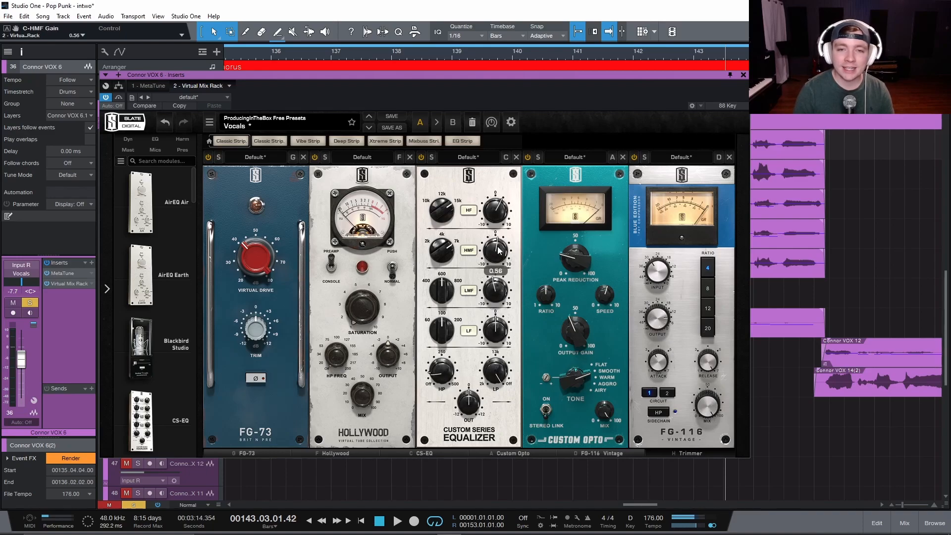
mouse_move(449, 254)
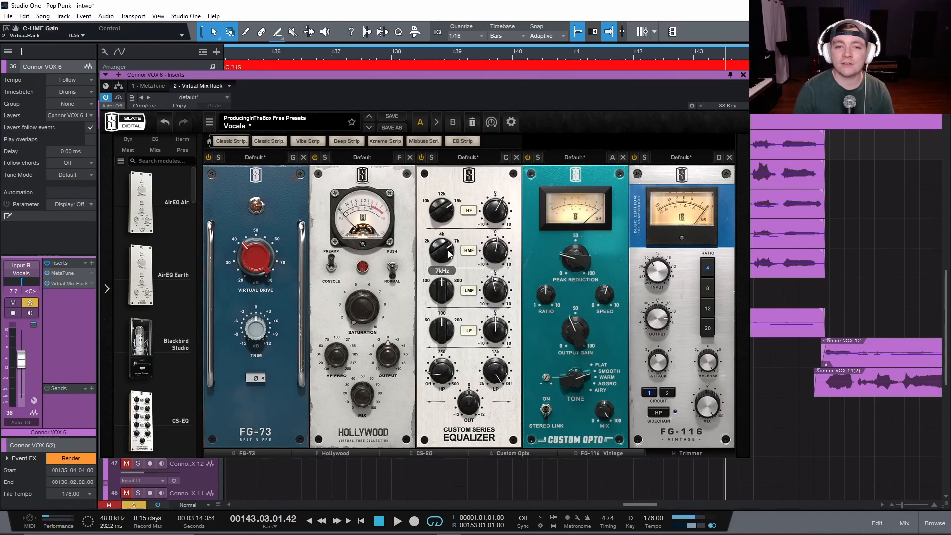
mouse_move(450, 210)
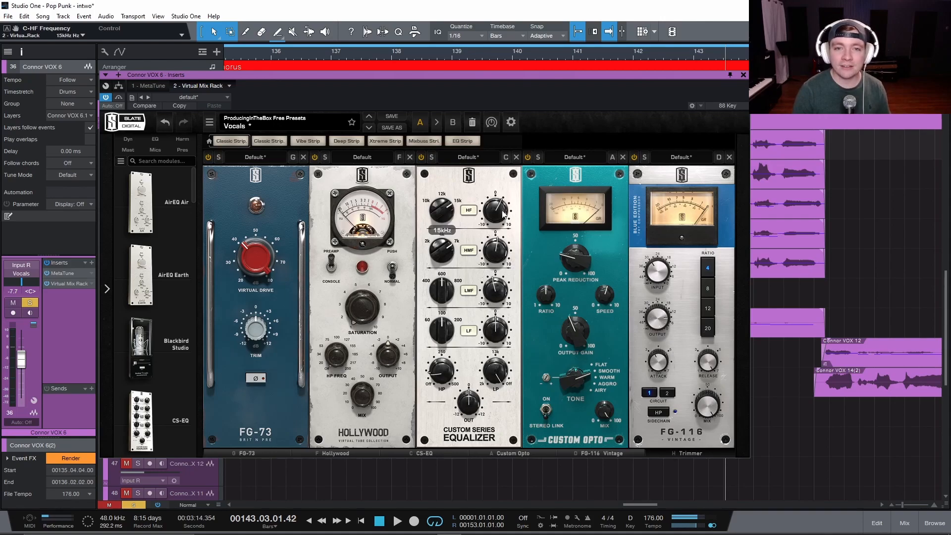
mouse_move(504, 214)
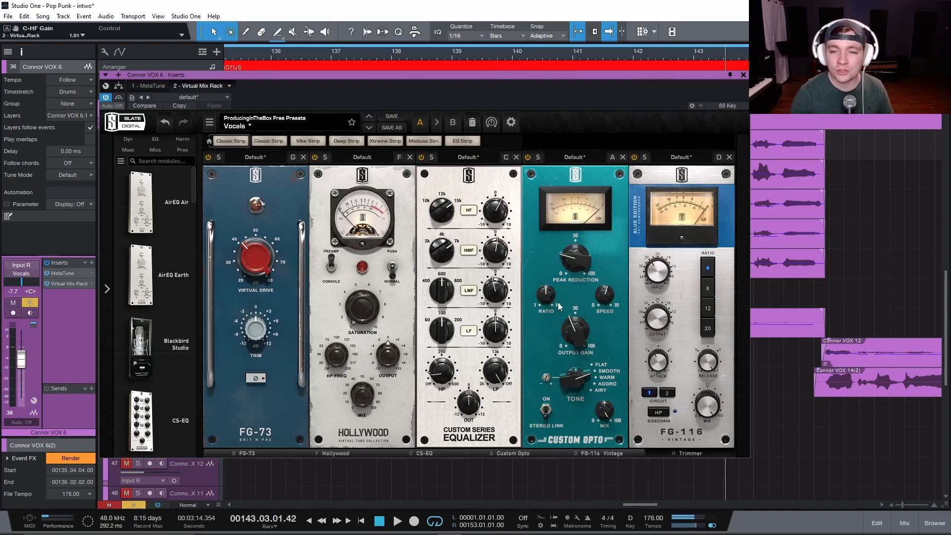
click(690, 453)
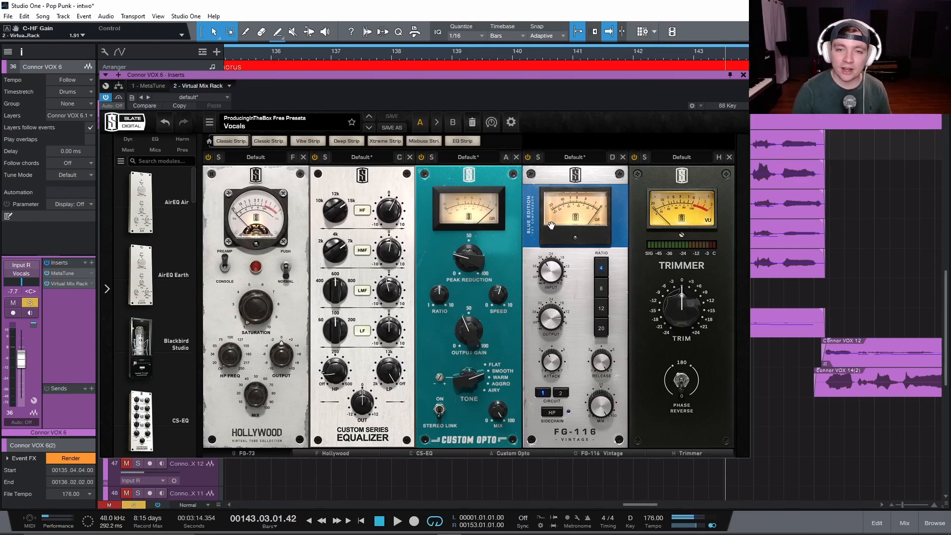
drag(566, 78, 602, 80)
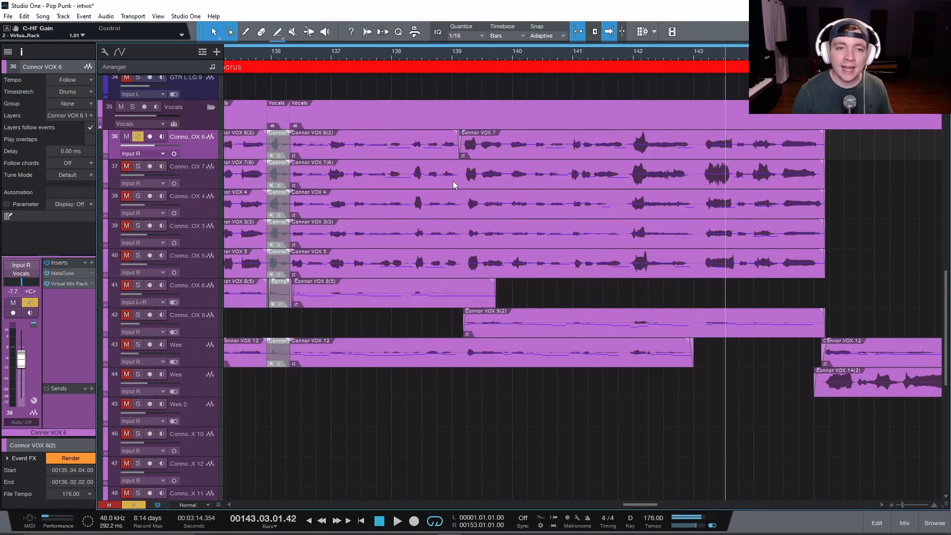
- Place the playhead at bar 136, beat 3 and compare the panning of the VOX 7 and VOX 4 tracks
scroll(436, 163, left, 1)
click(345, 56)
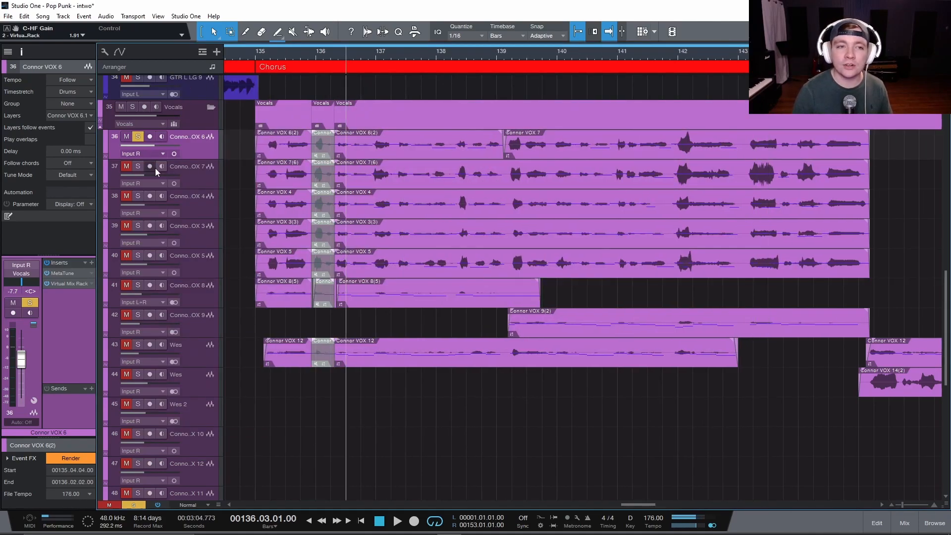
click(197, 172)
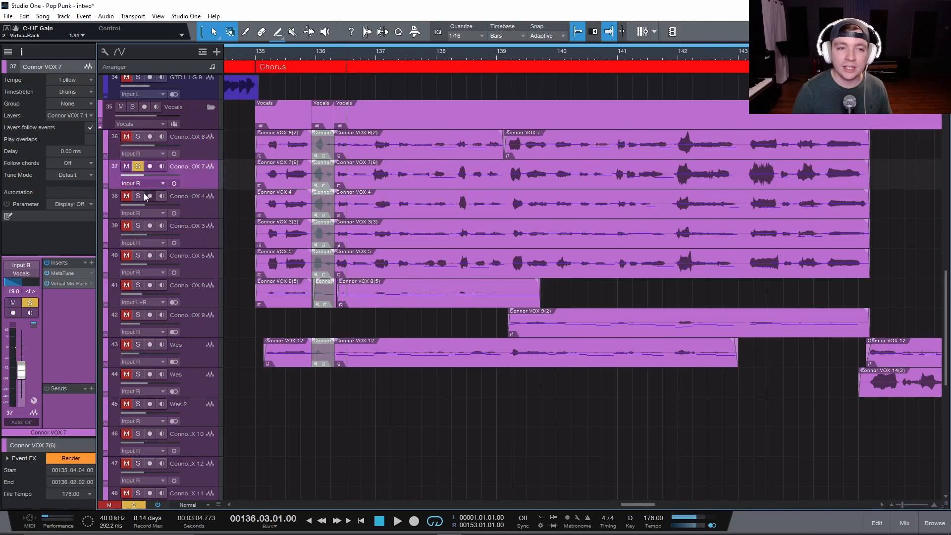
click(196, 204)
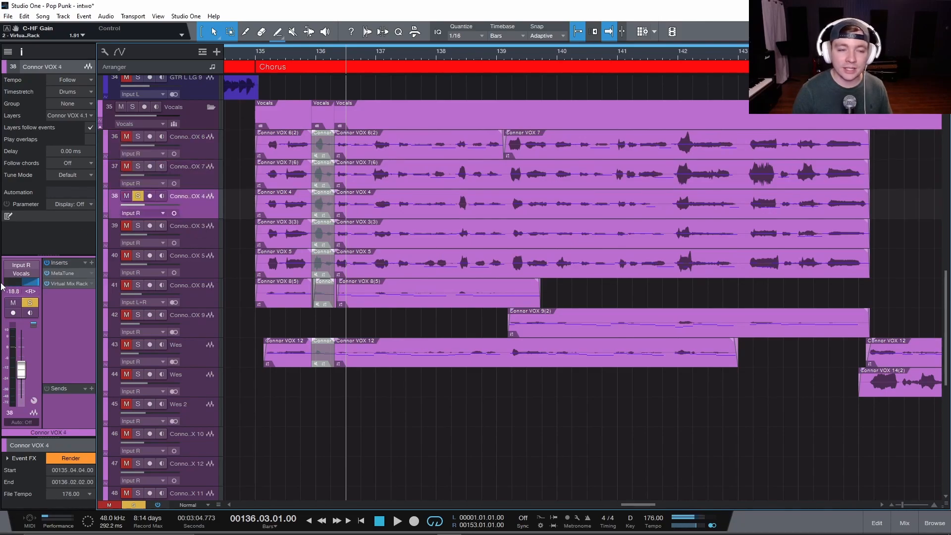
click(201, 174)
click(206, 201)
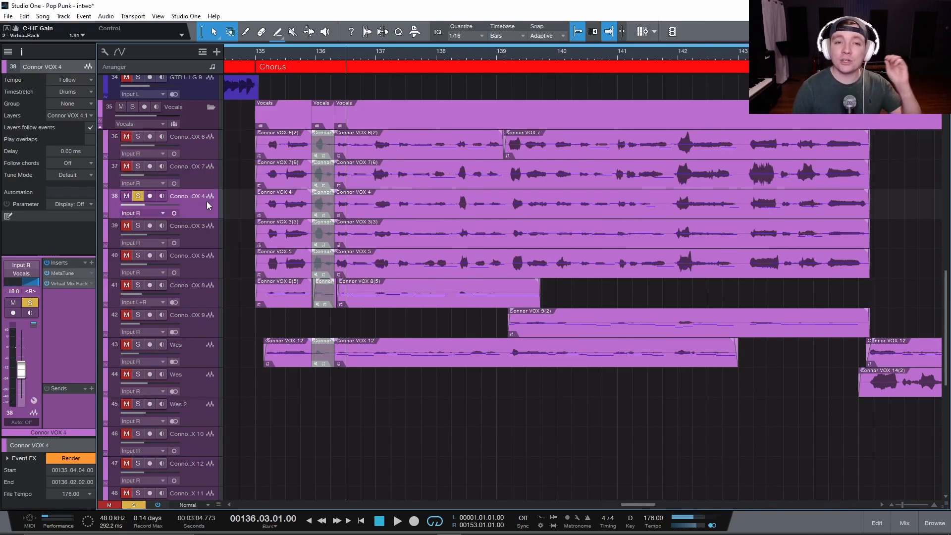
- Play VOX 6 with the VOX 7 and VOX 4 tracks soloed alongside it, toggling their solo off and on to compare
click(197, 182)
click(137, 197)
key(space)
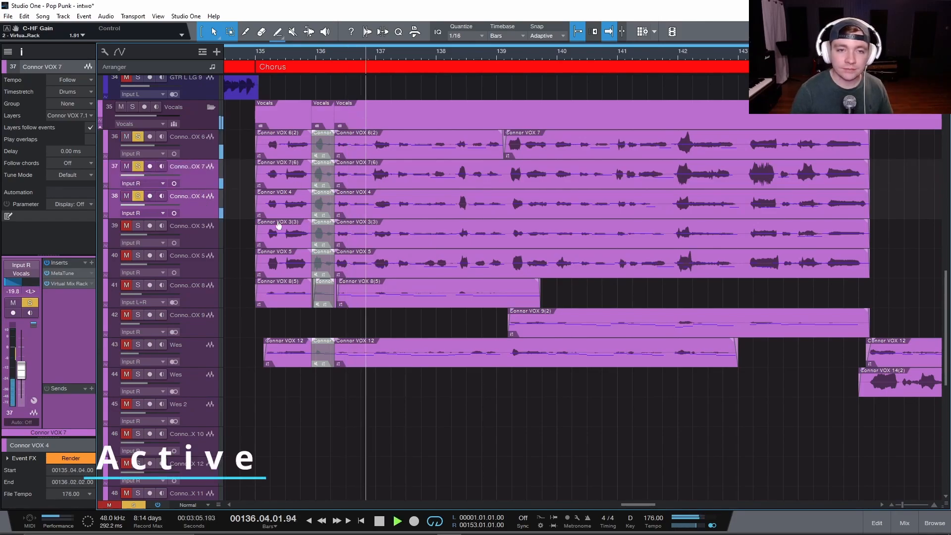
click(137, 166)
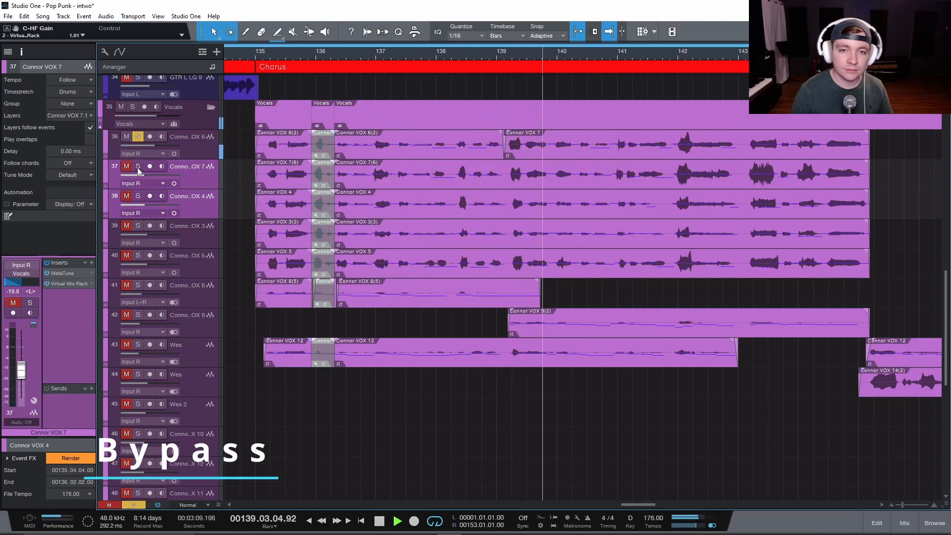
click(138, 166)
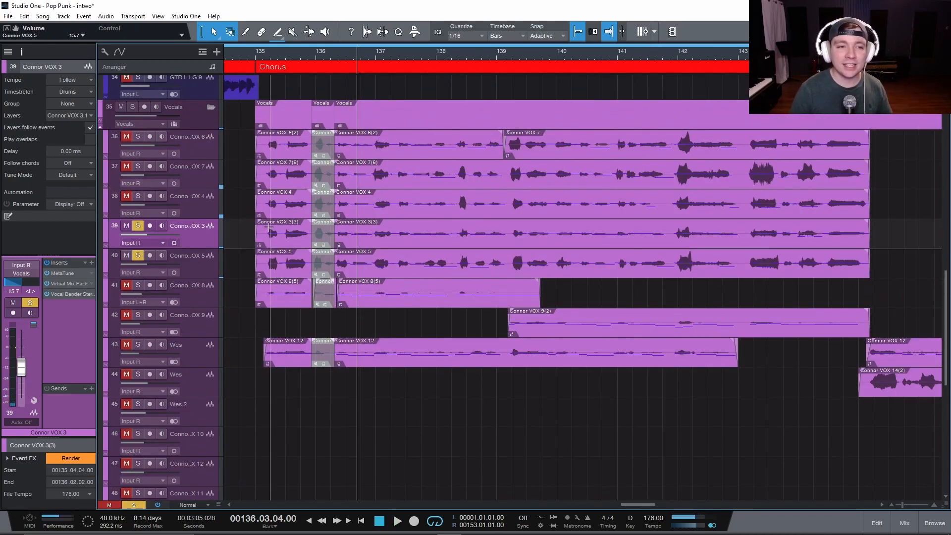
- Audition the soloed VOX 3 and VOX 5 tracks and review the Vocal Bender pitch, formant and mix settings on VOX 3
key(space)
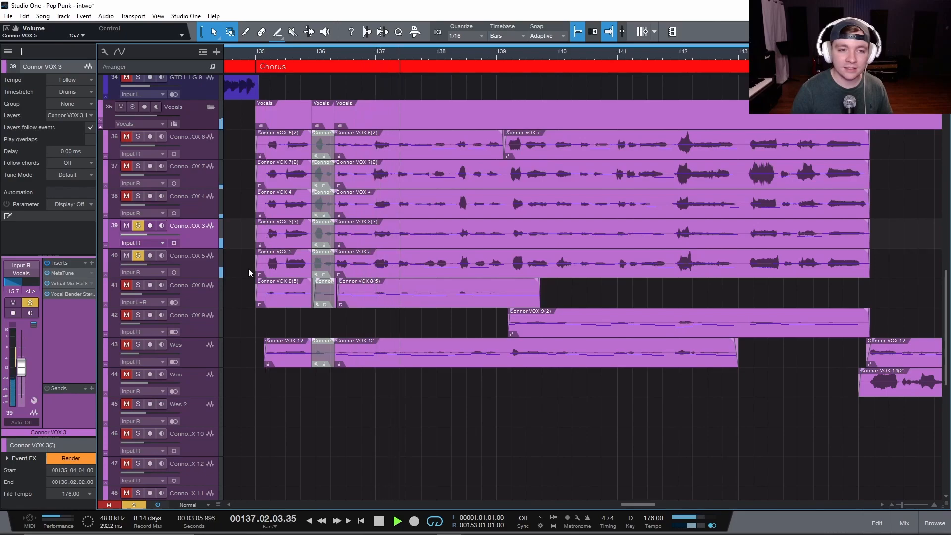
key(space)
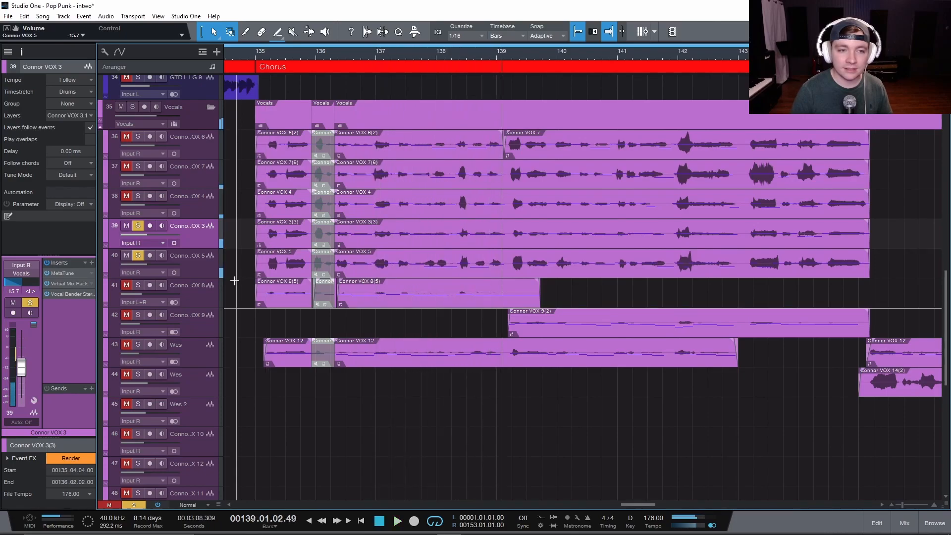
click(68, 294)
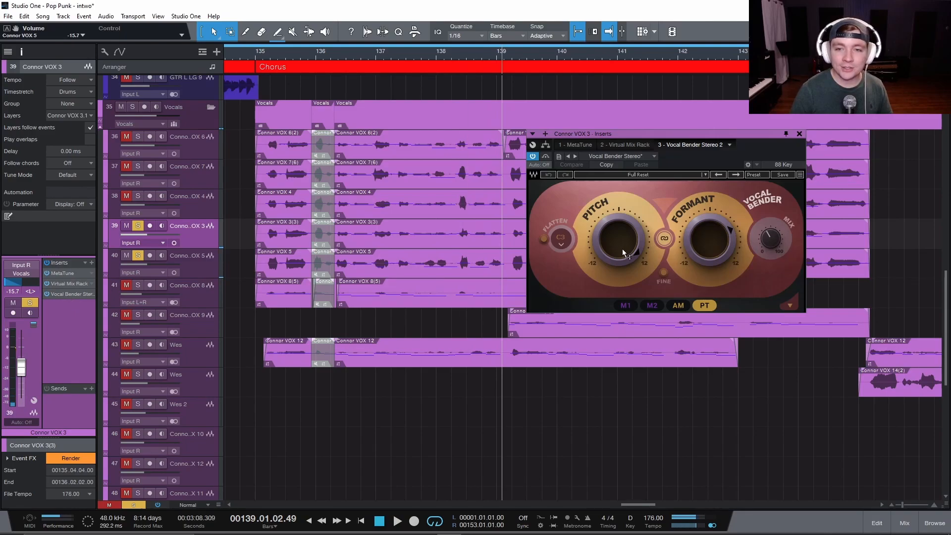
click(776, 245)
click(799, 135)
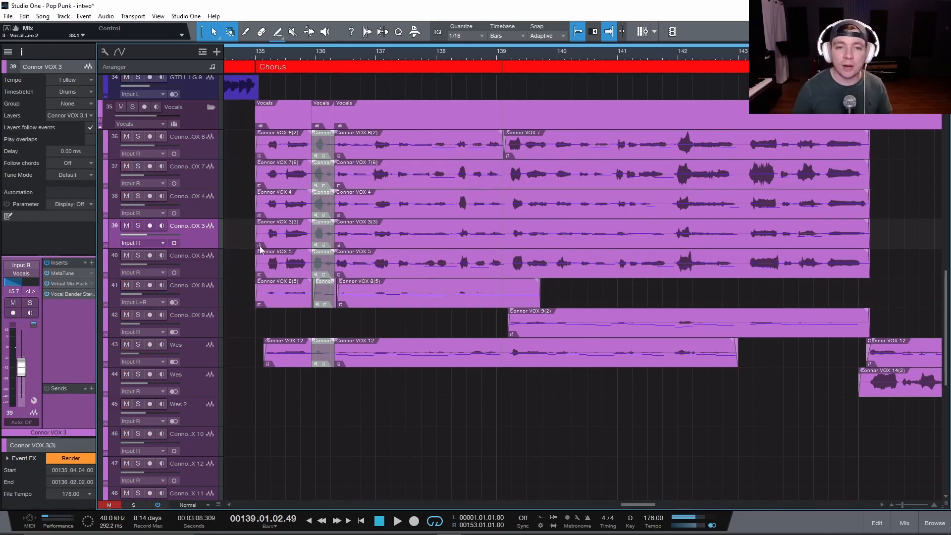
- Select vocal tracks 41 to 43, solo them together and audition them in the chorus
click(195, 292)
scroll(196, 265, down, 3)
shift+click(196, 271)
click(138, 200)
key(space)
scroll(273, 314, down, 3)
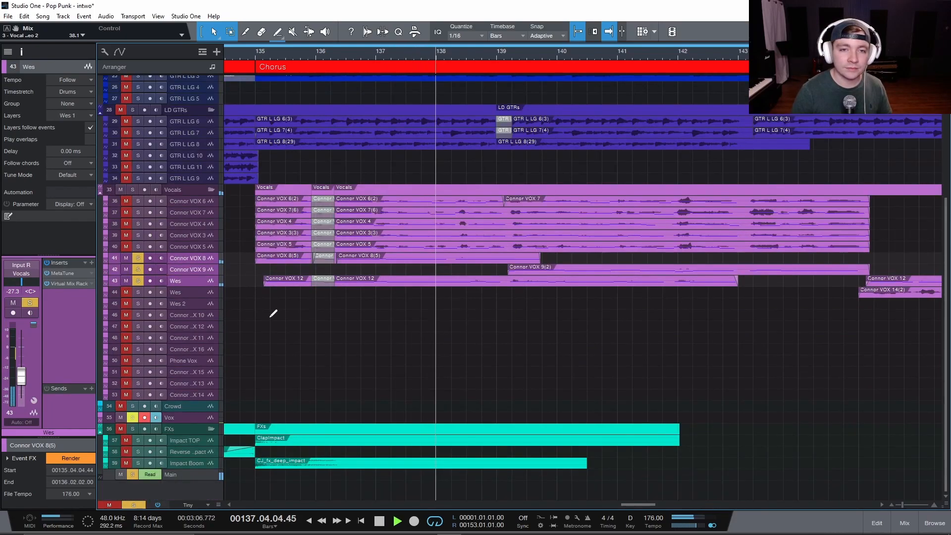
scroll(288, 307, up, 4)
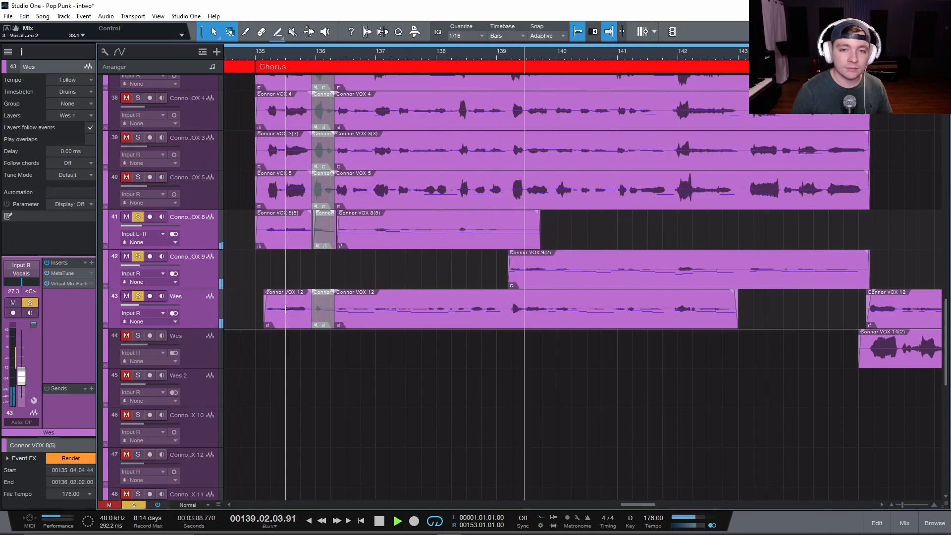
key(space)
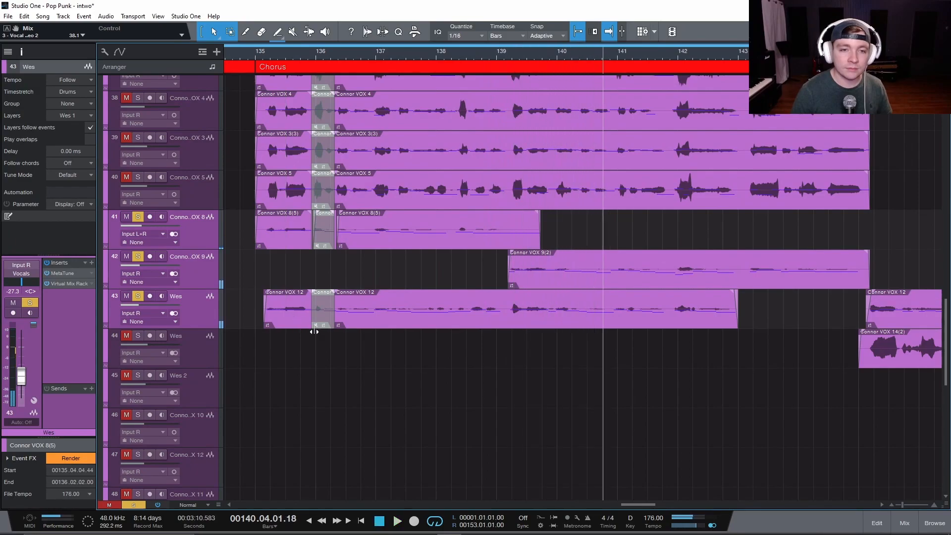
- Solo the Vocals folder and play from bar 136, beat 4, toggling the solo on tracks 41 to 43 to compare
scroll(363, 325, down, 1)
scroll(363, 326, up, 3)
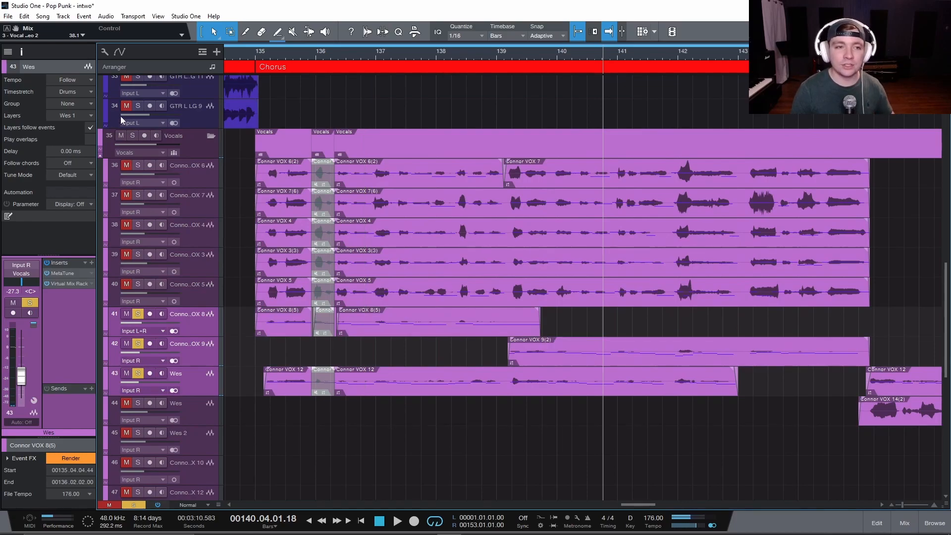
click(132, 135)
click(374, 119)
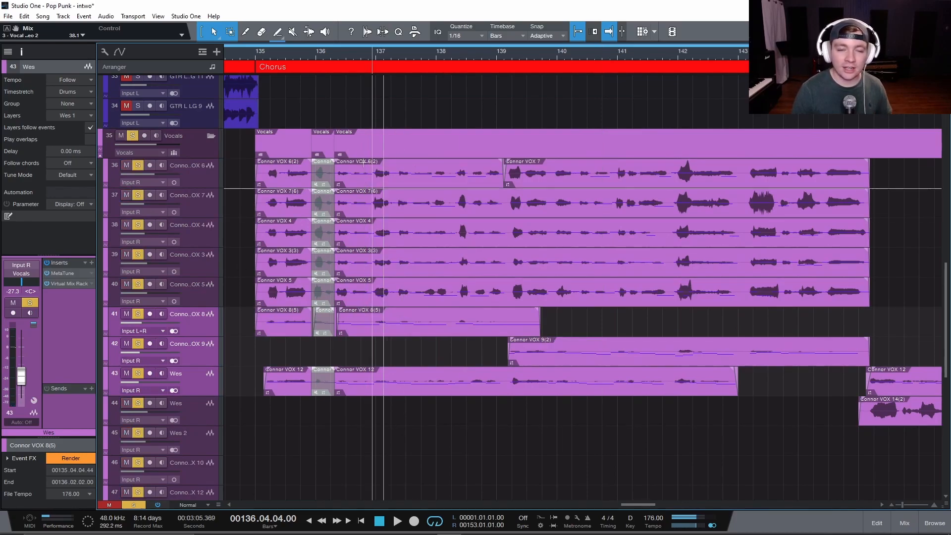
key(space)
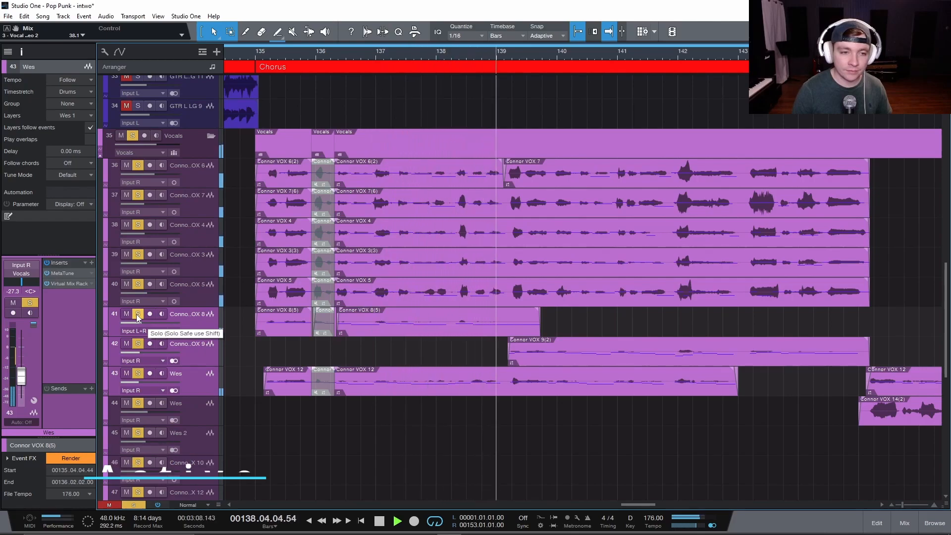
click(136, 314)
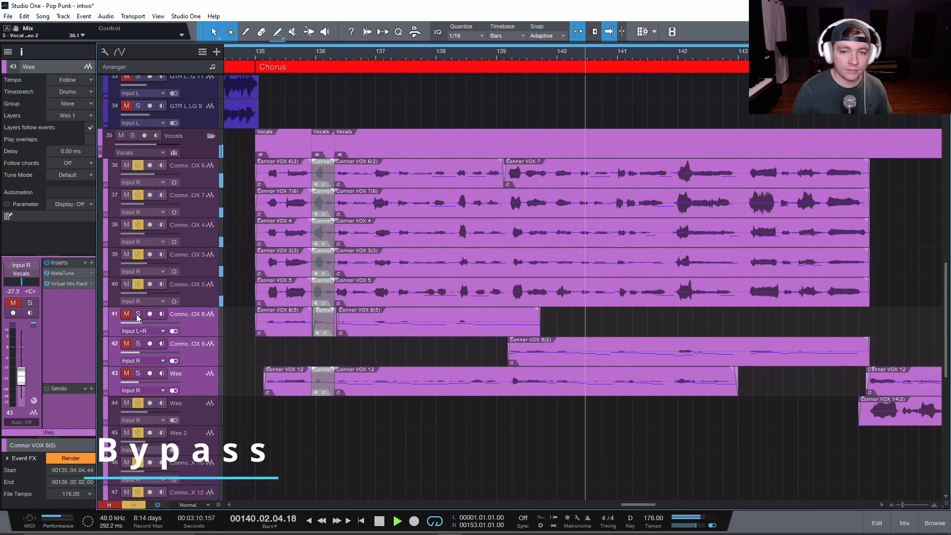
click(135, 314)
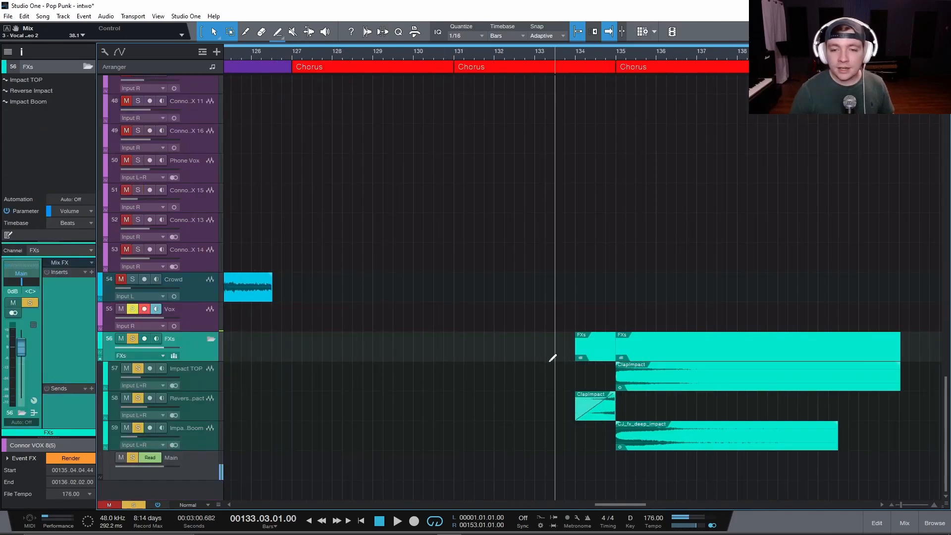
- Play the soloed FXs tracks from just before the chorus at bar 135 and unsolo the FXs folder
scroll(545, 361, right, 2)
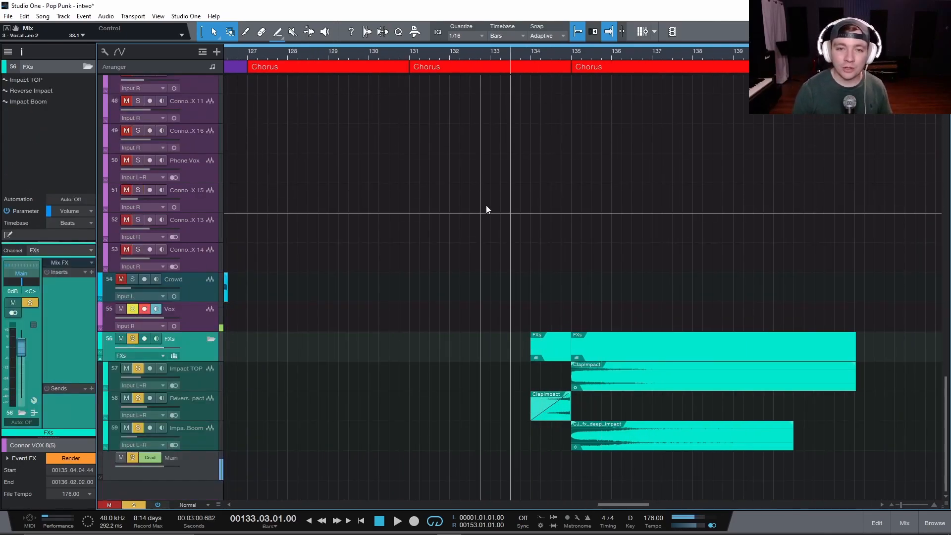
scroll(507, 225, down, 4)
scroll(506, 239, down, 3)
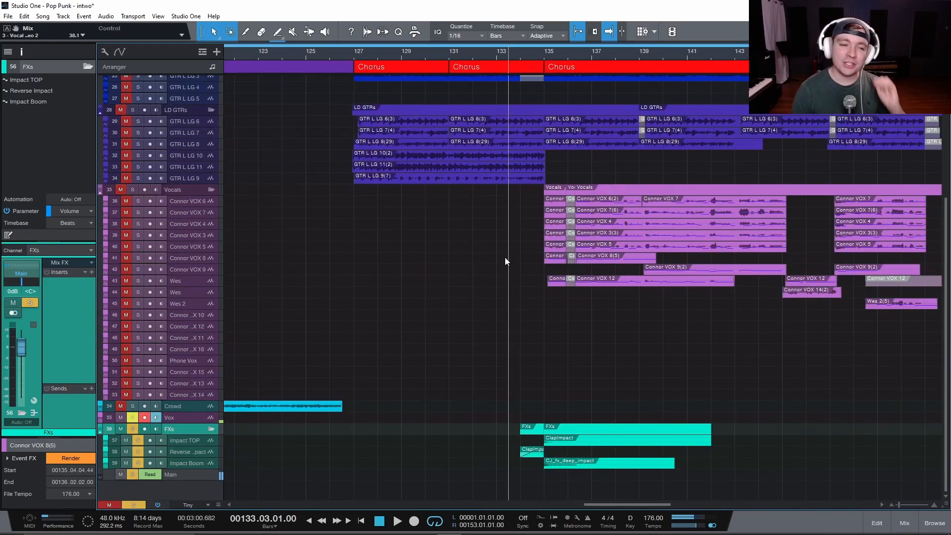
click(530, 411)
key(space)
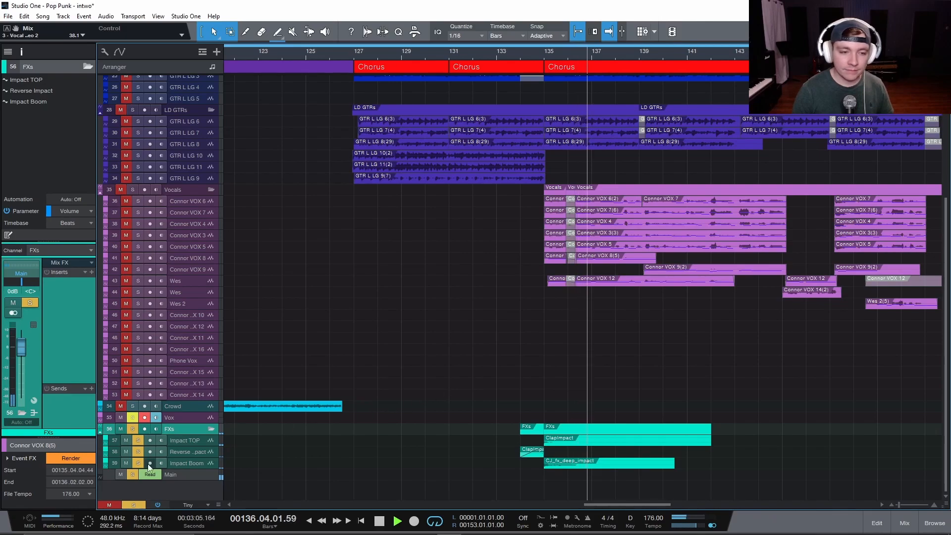
click(133, 428)
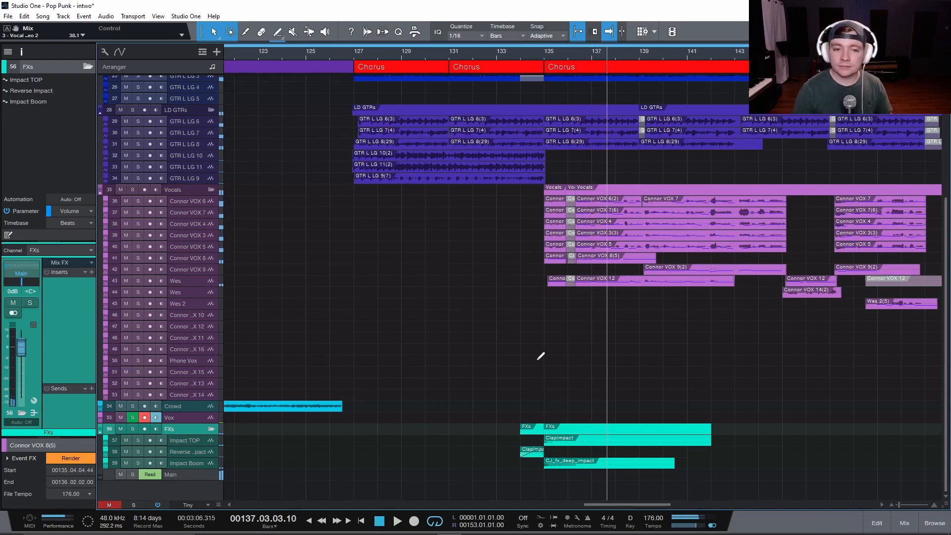
key(alt+w)
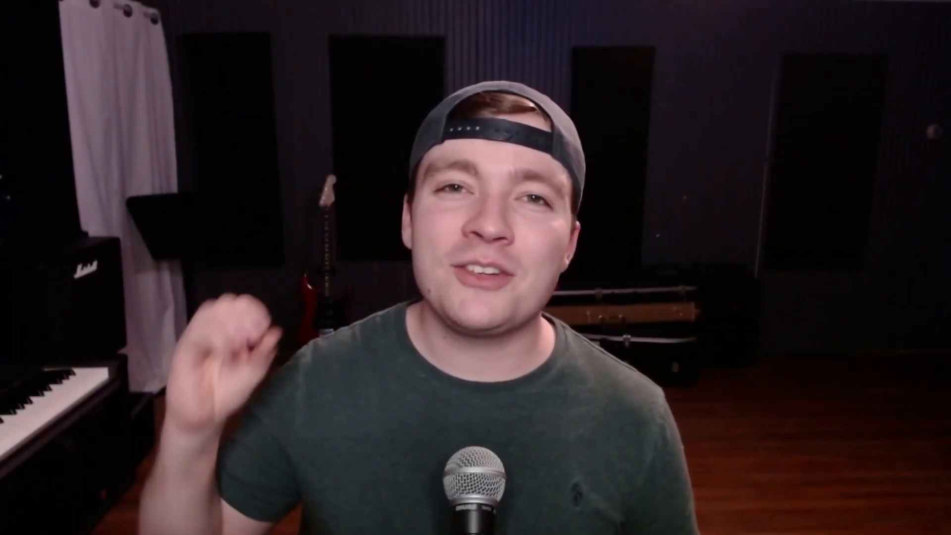